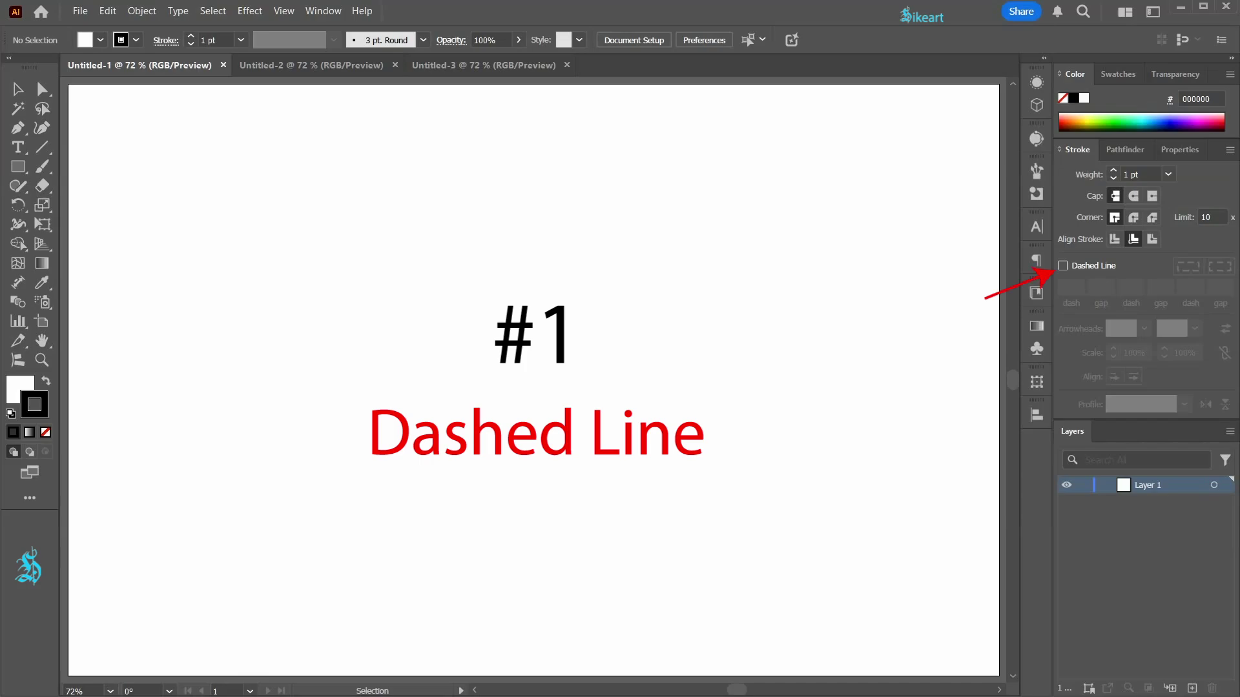
Step: Use the Type tool to place a large capital E in Myriad Pro Regular on the artboard
key(t)
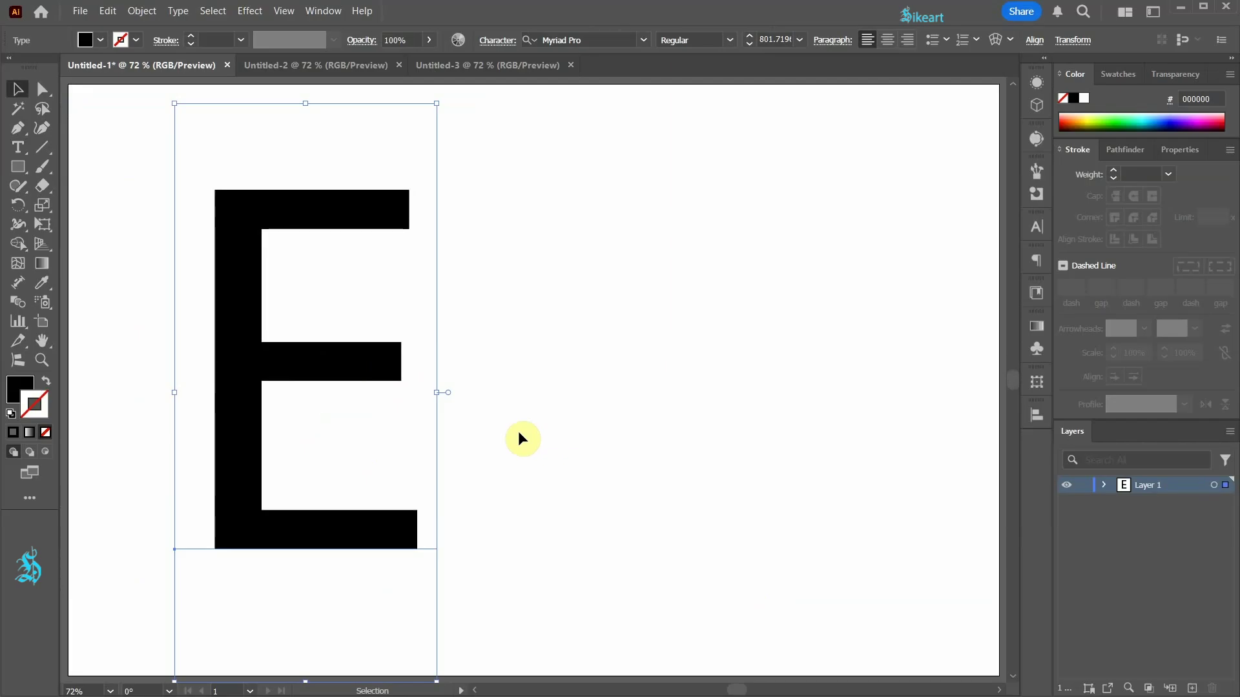
Step: Expand the E into outlines with Object > Expand, then Ungroup All into one compound path
click(142, 11)
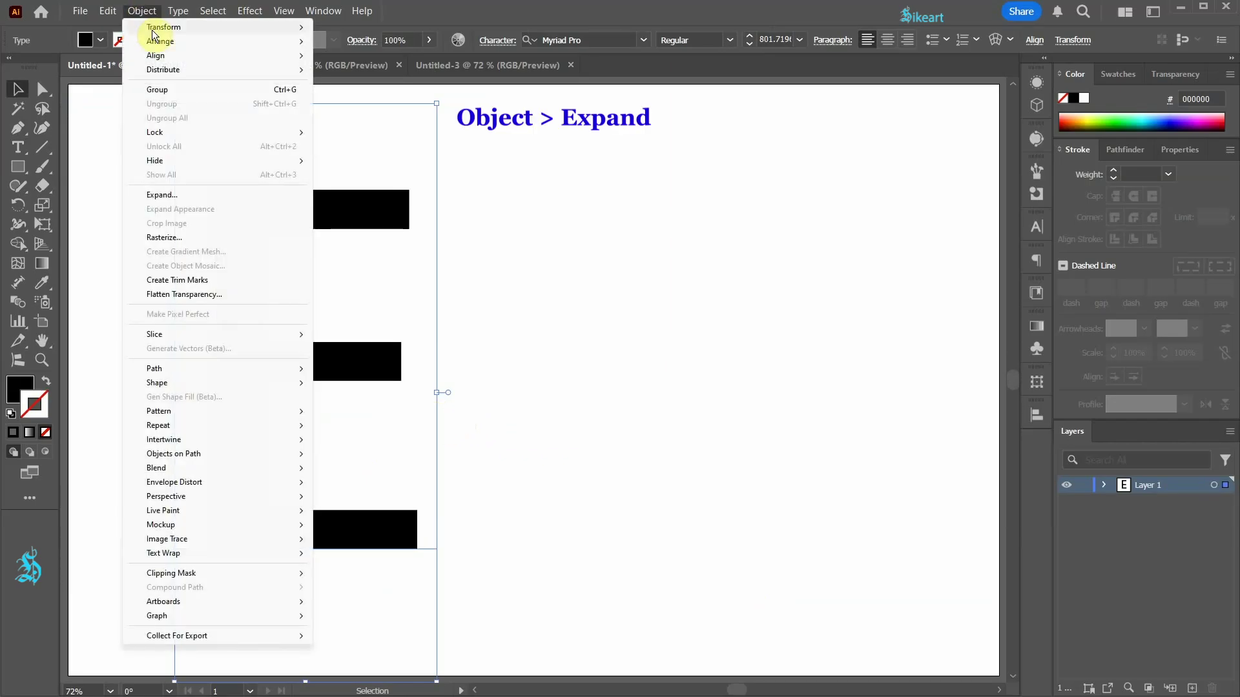
click(186, 196)
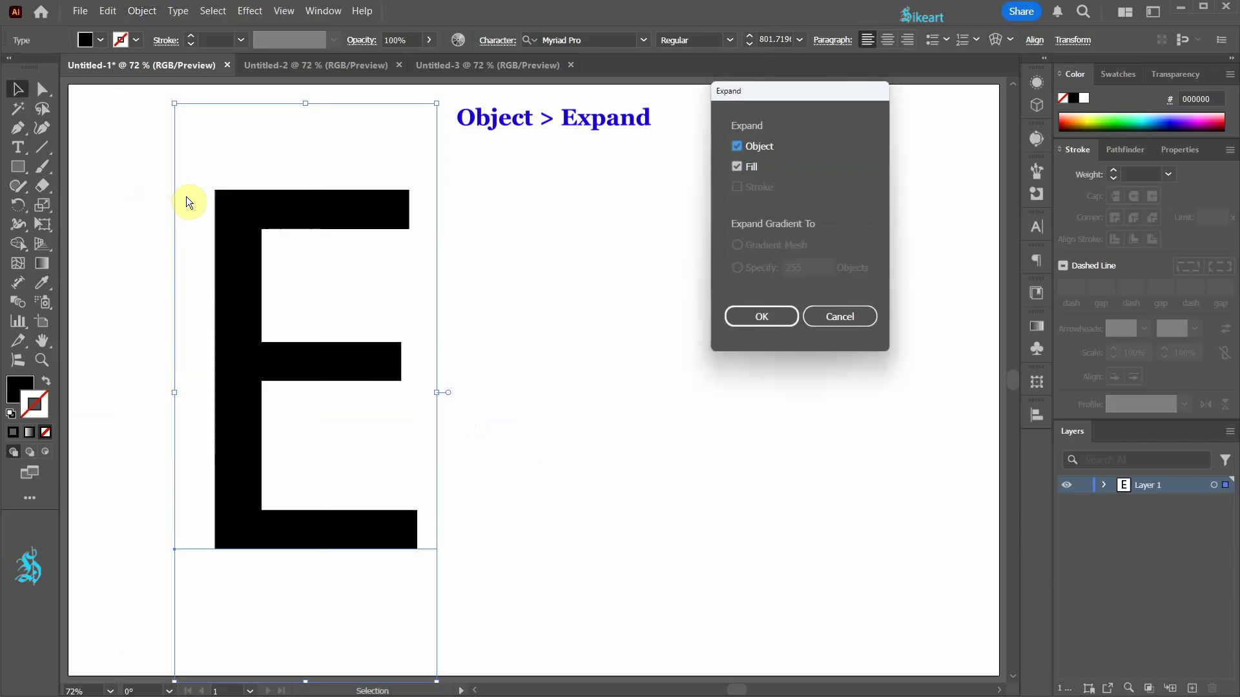
click(766, 323)
click(140, 12)
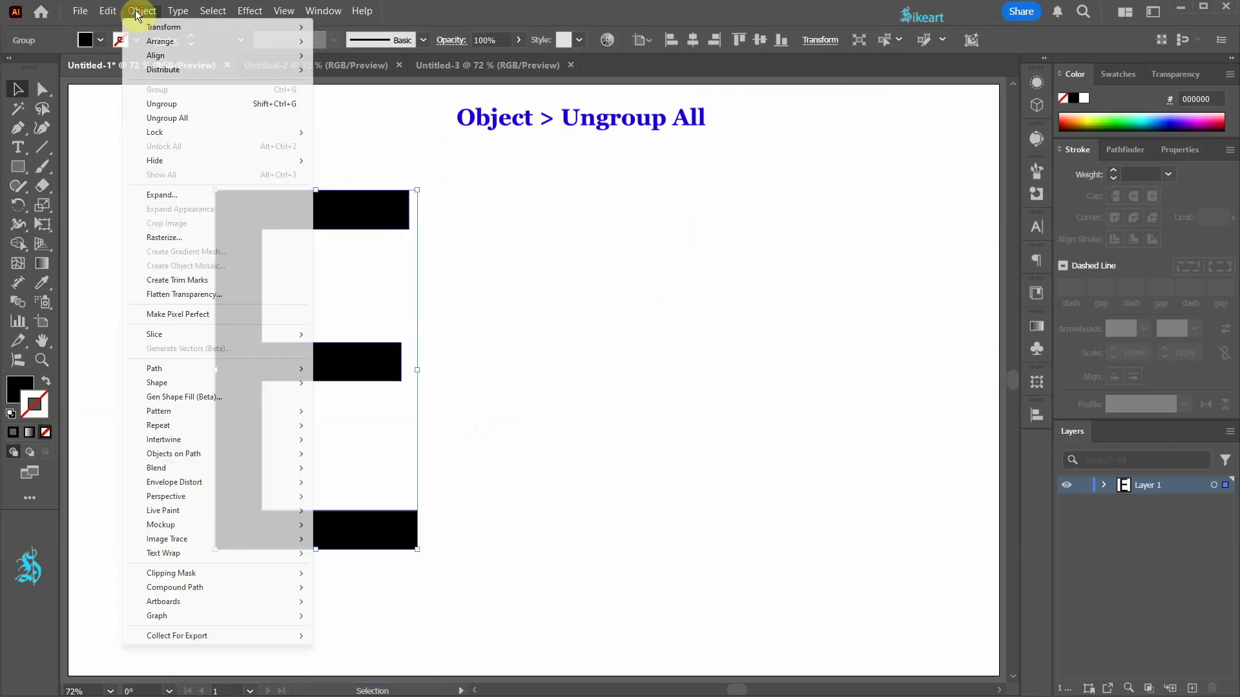
click(208, 121)
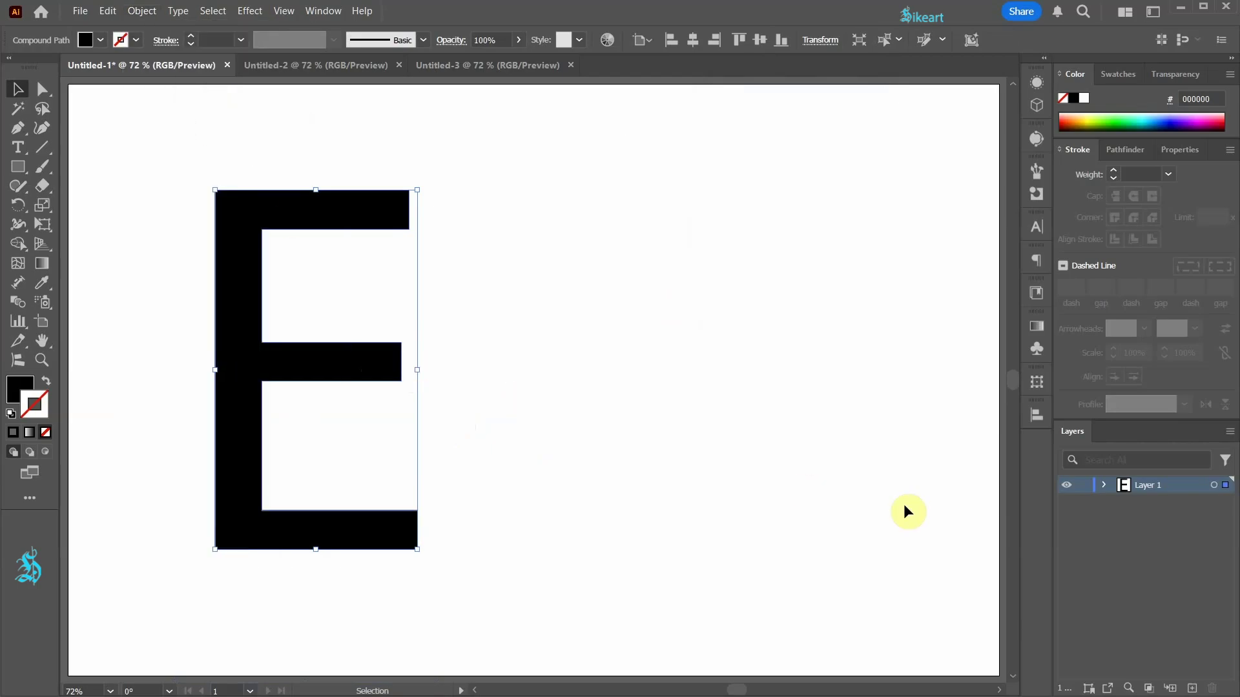
Step: Check the compound path under Layer 1 and swap the E's fill and stroke
click(1037, 485)
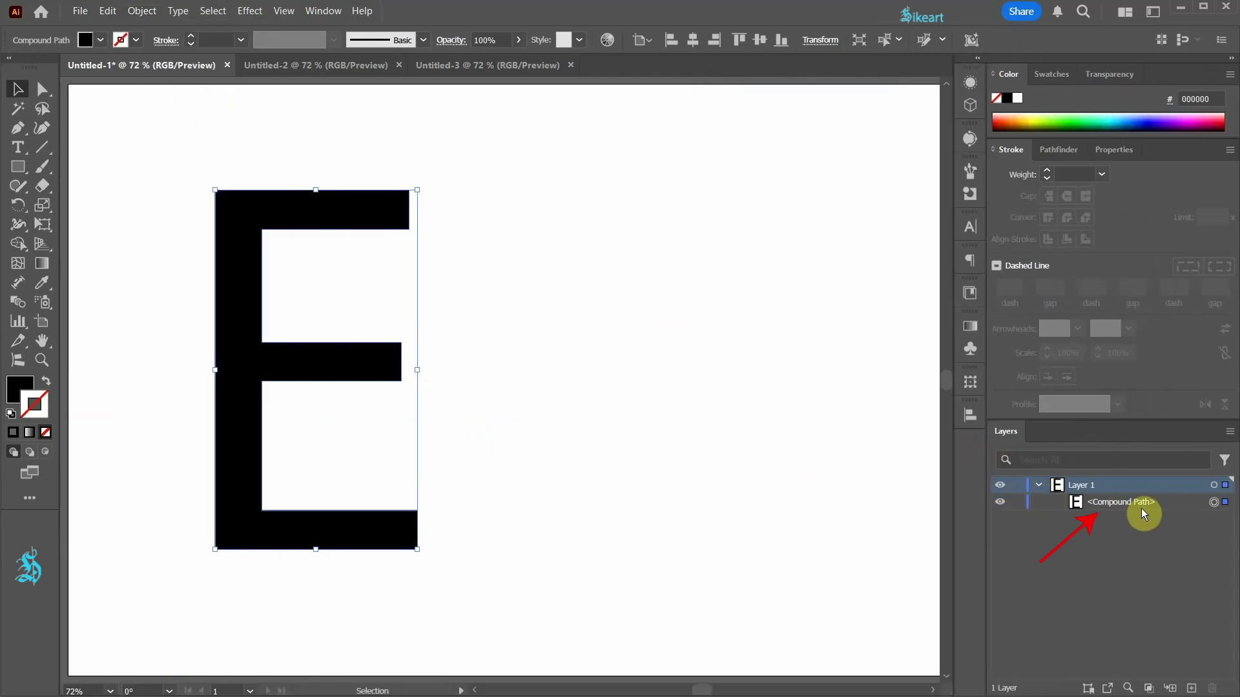
drag(987, 408, 1054, 408)
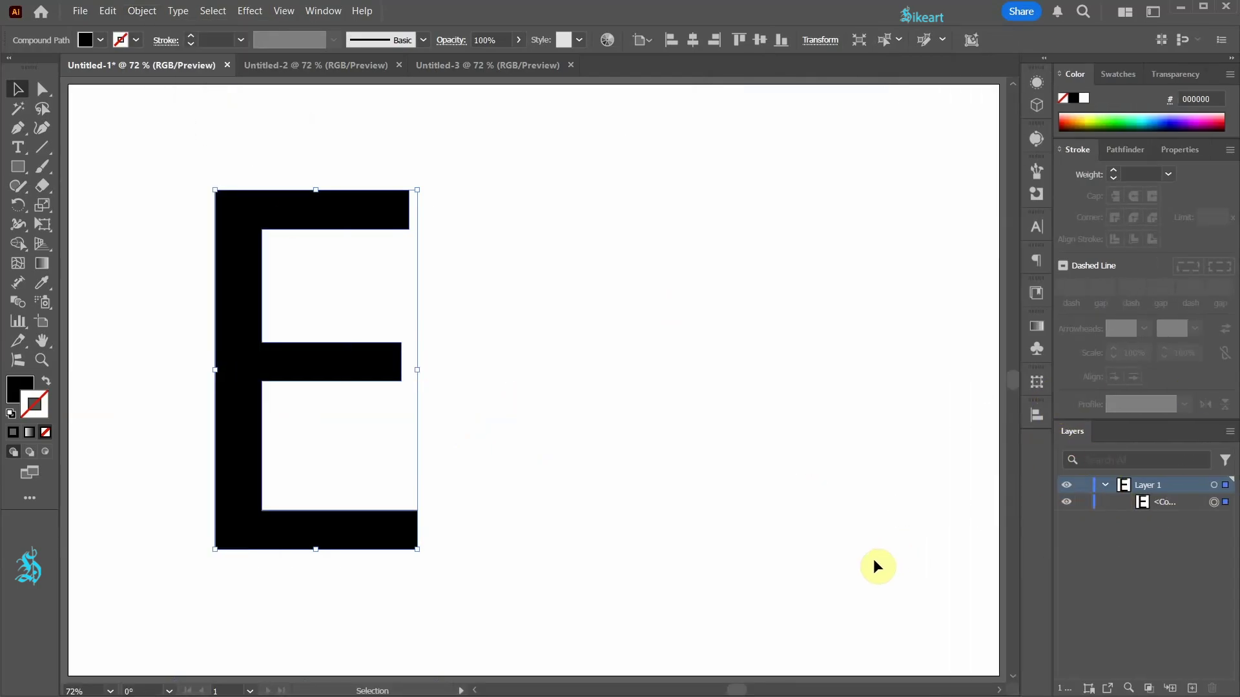
key(shift+x)
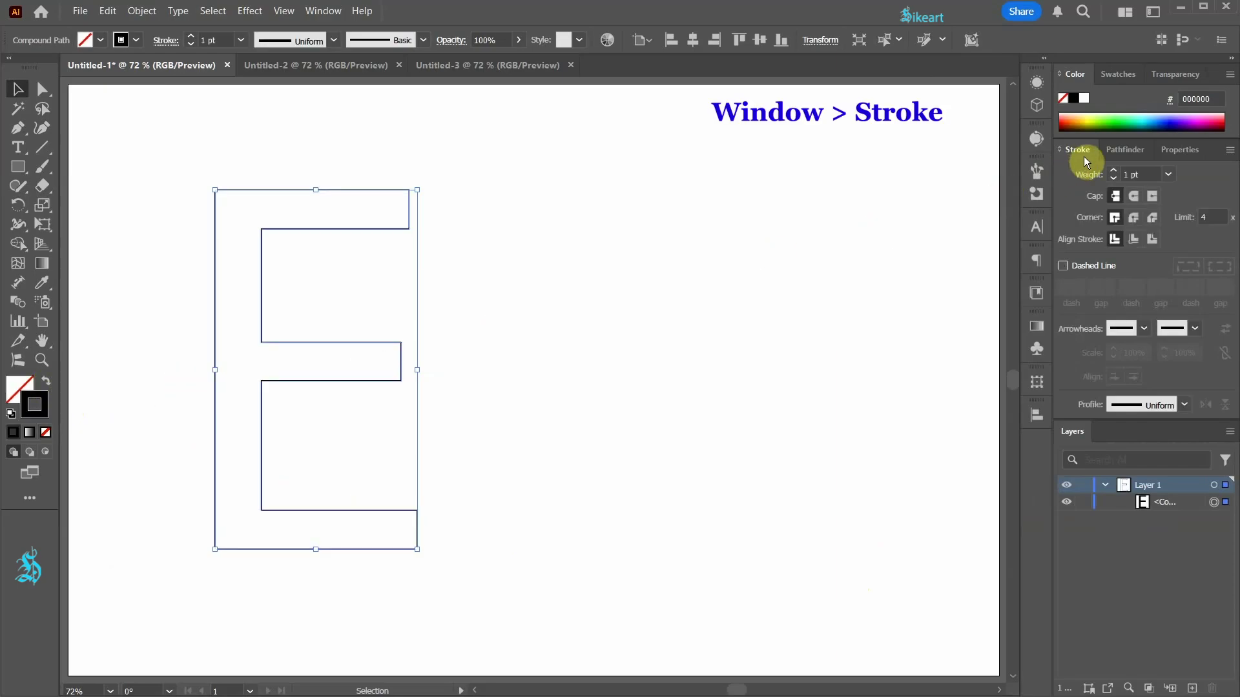
Step: Give the E's outline a 15 pt stroke coloured orange FF7515
click(1114, 171)
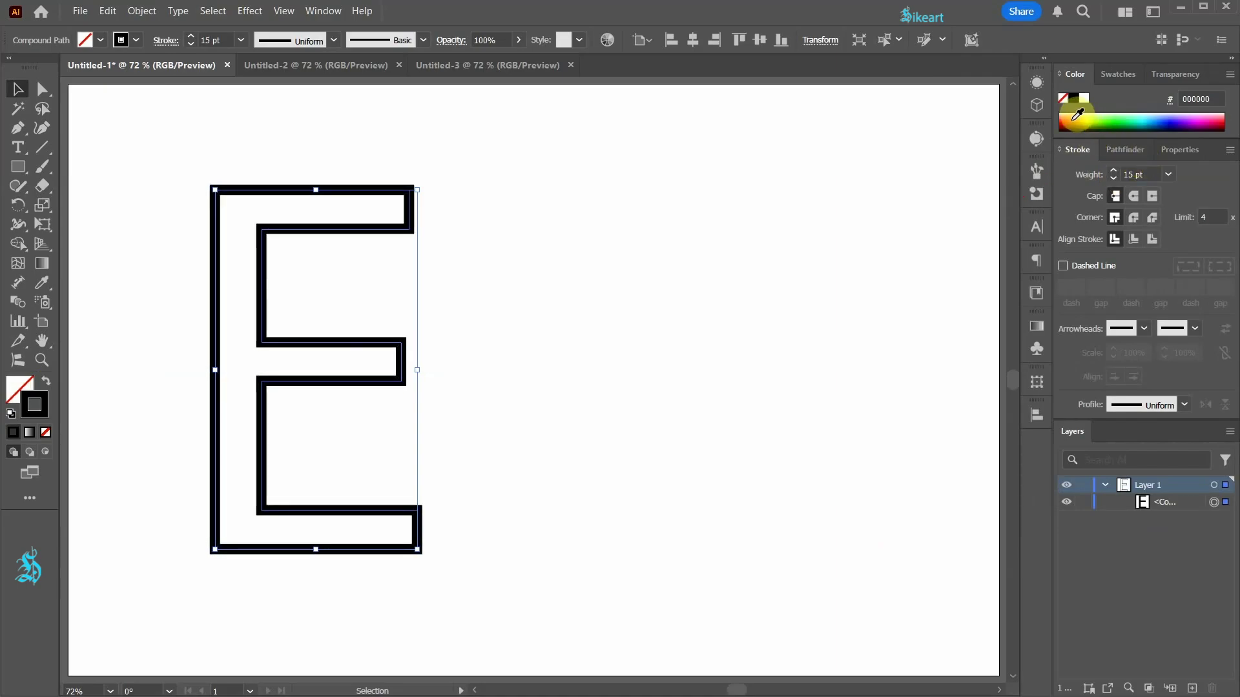
click(1073, 116)
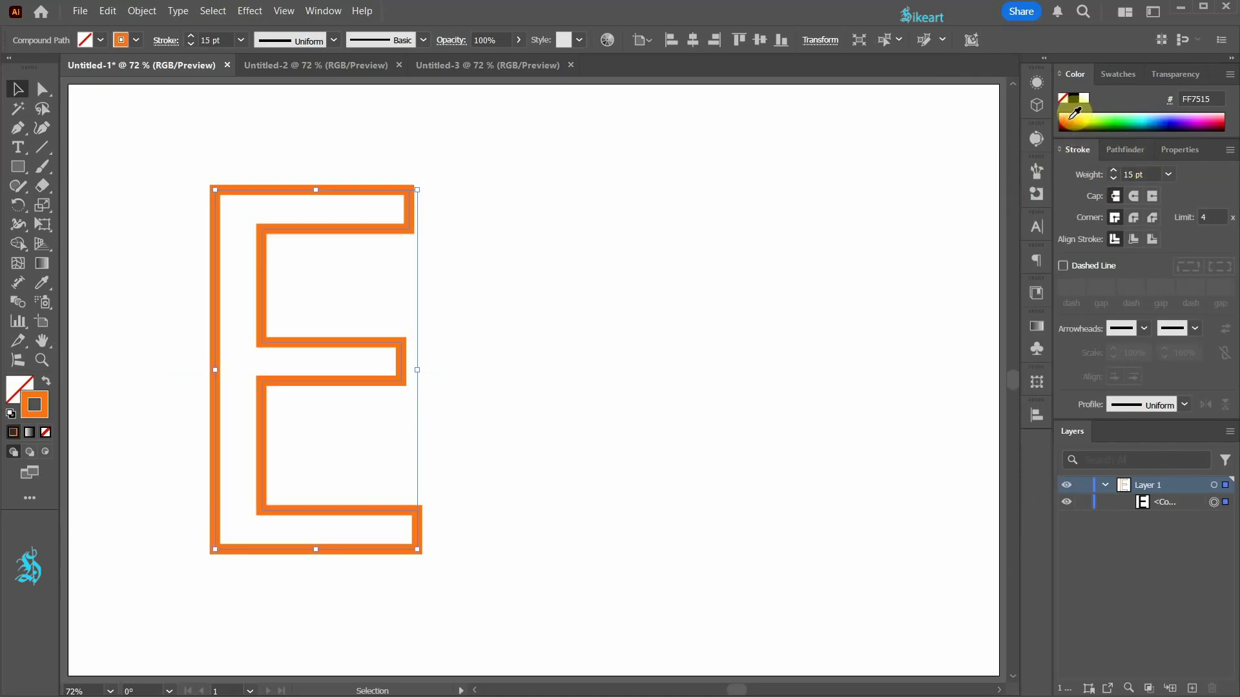
Step: Make the stroke a round-cap dashed line with dash 0 pt and gap 17 pt, then preview it
click(1064, 267)
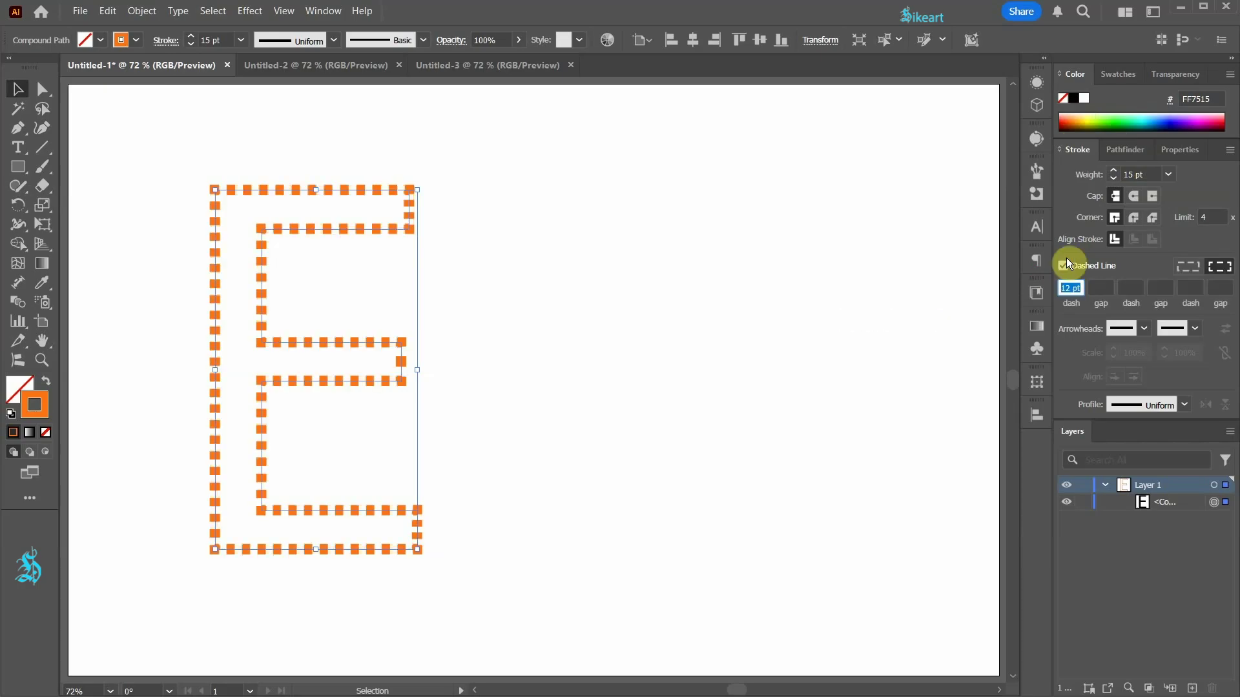
click(1133, 196)
double_click(1067, 287)
text(0)
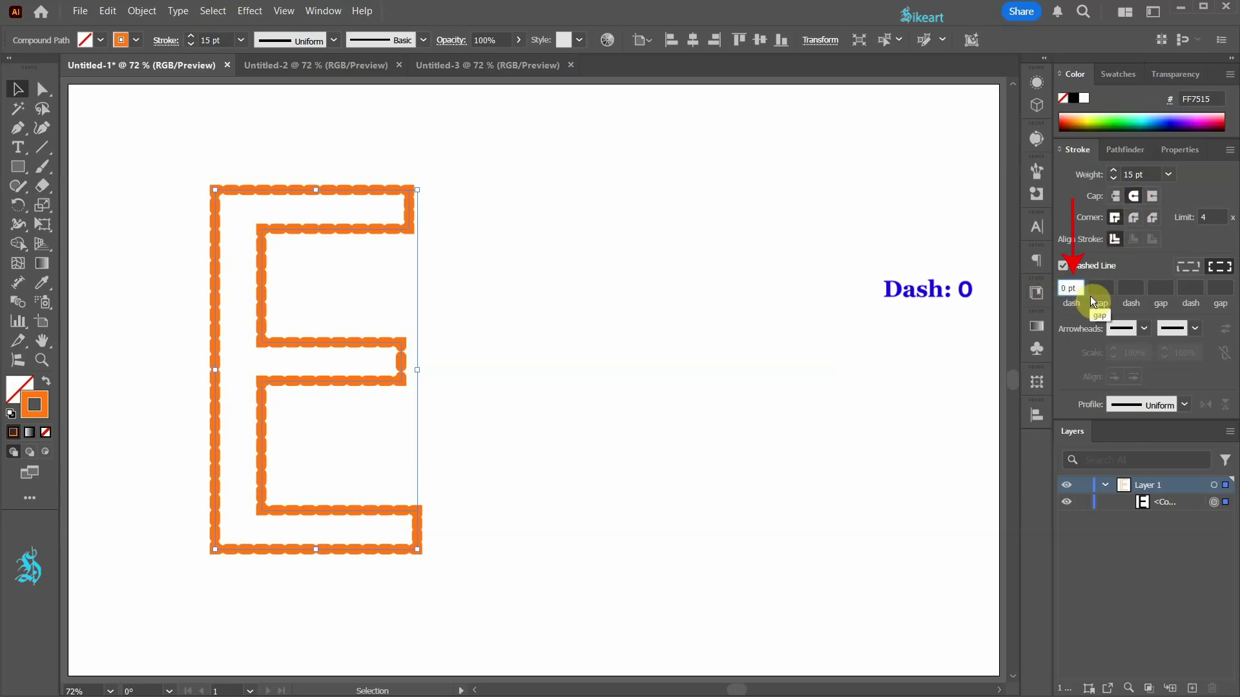
click(1098, 287)
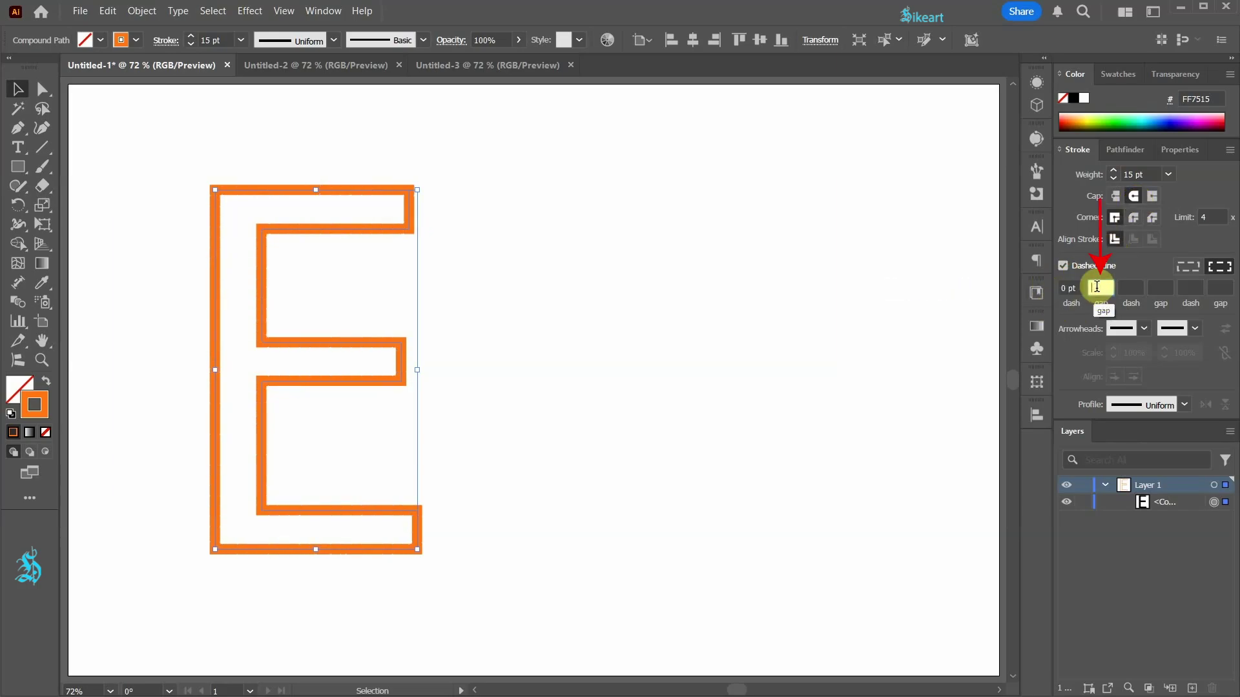
key(Up)
key(Up)
key(Up)
key(Up)
key(Up)
key(Up)
key(Up)
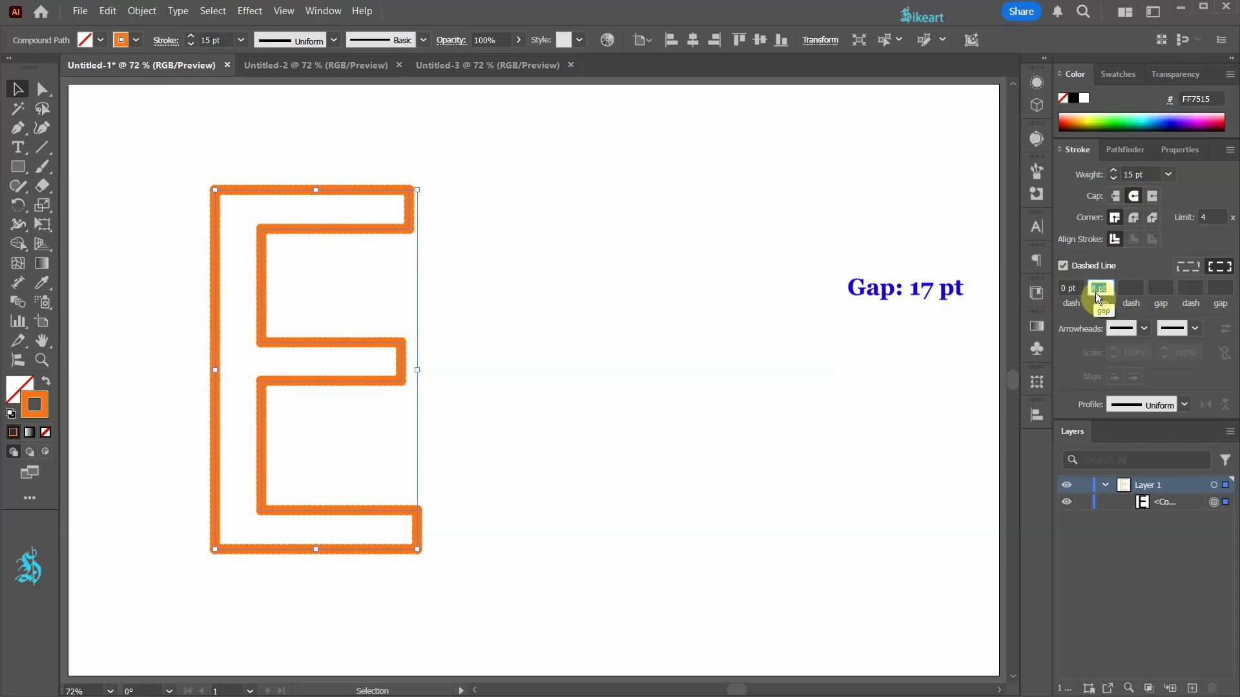
key(Up)
key(Up)
key(Up)
key(Up)
key(Up)
key(Up)
key(Up)
key(Up)
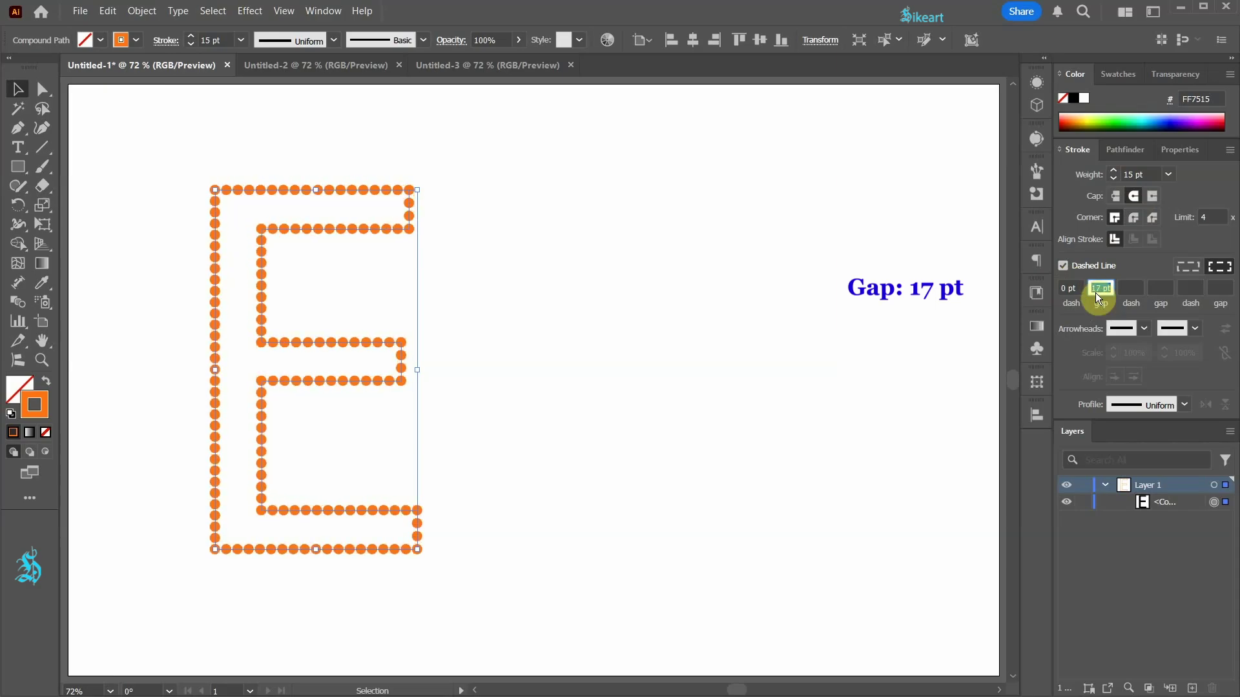
click(811, 284)
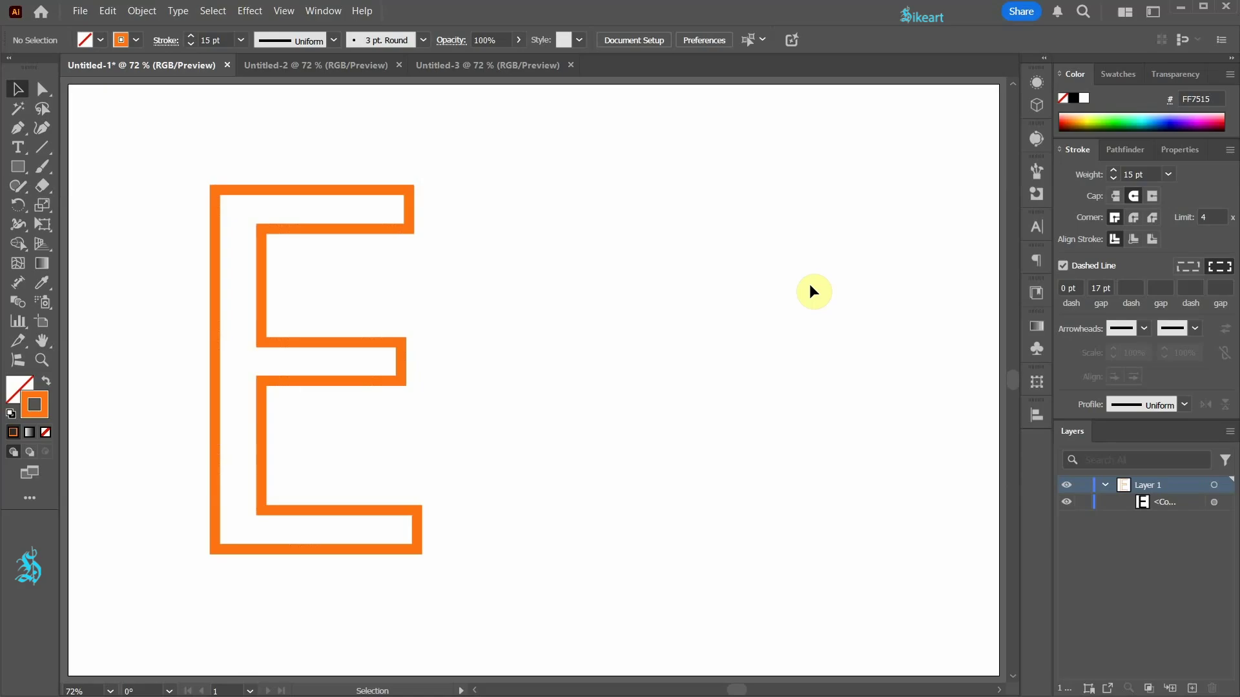
click(373, 349)
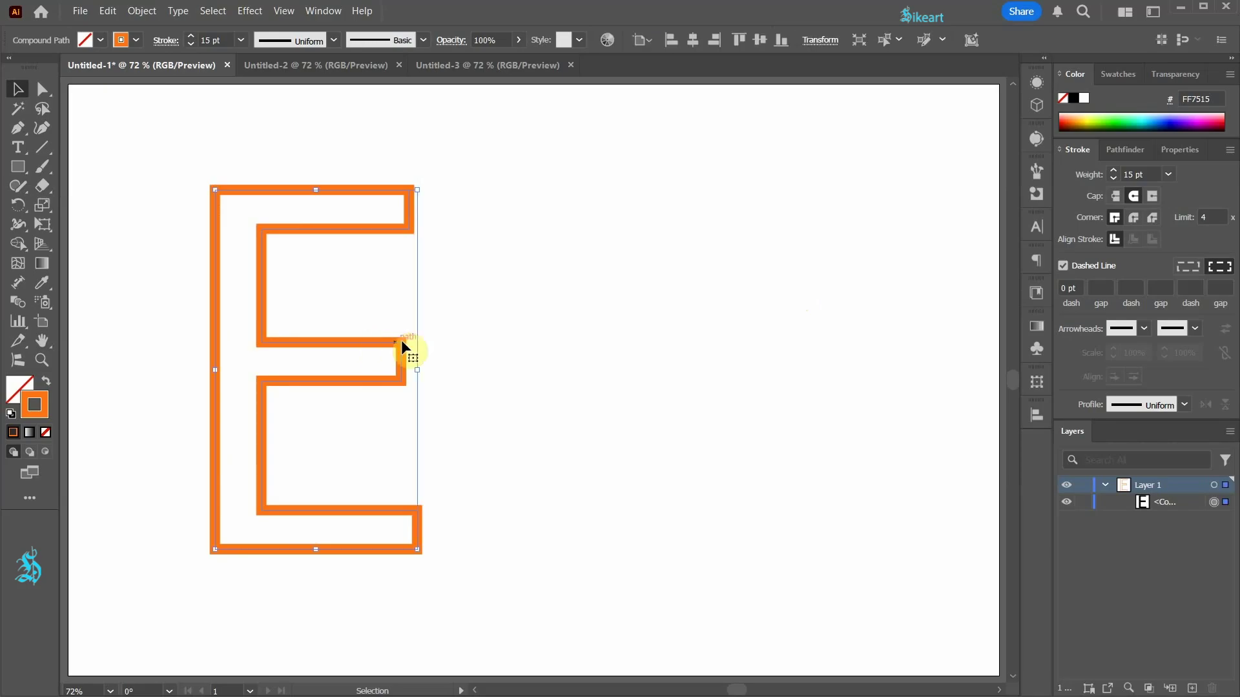
Step: Set dash 0 pt and gap 16 pt, clear the extra dash field, and preview the dotted E
click(1132, 286)
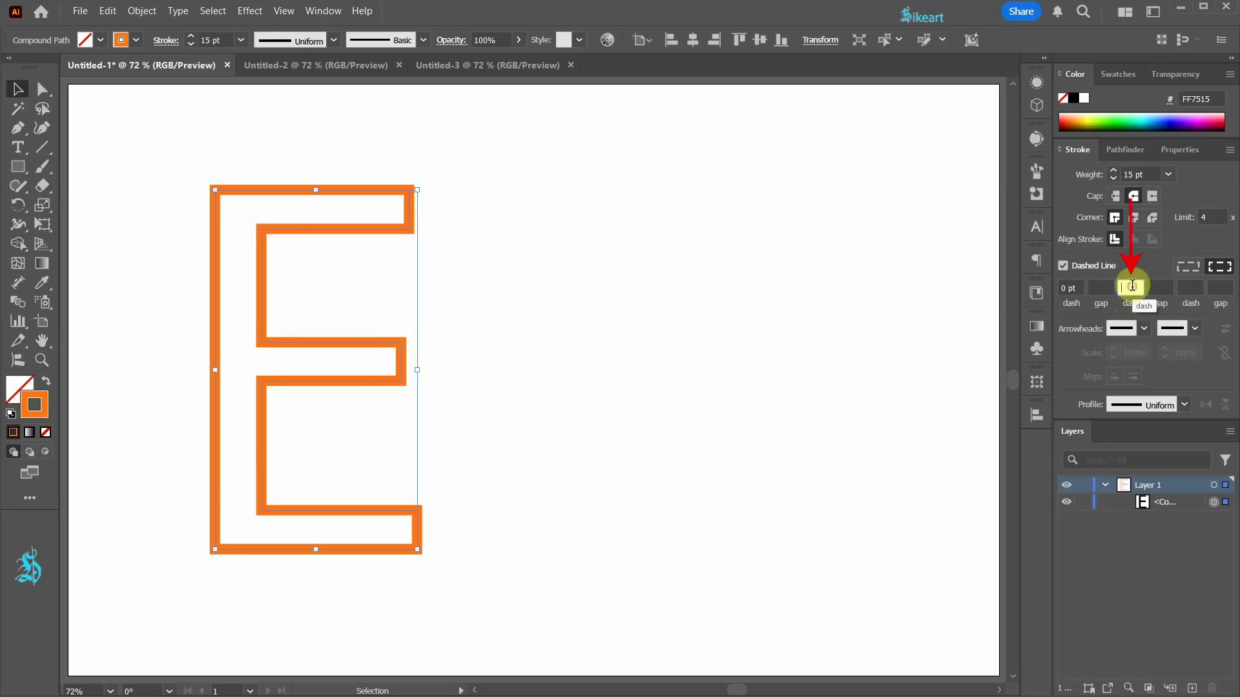
text(1)
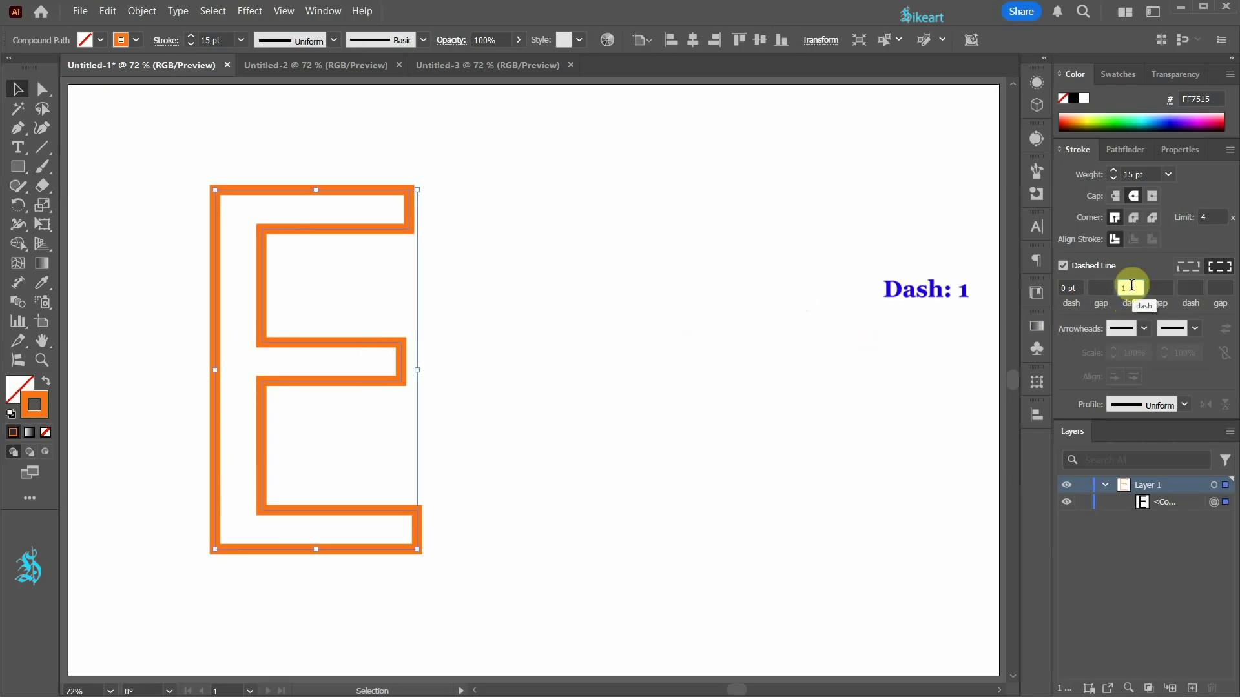
click(1098, 288)
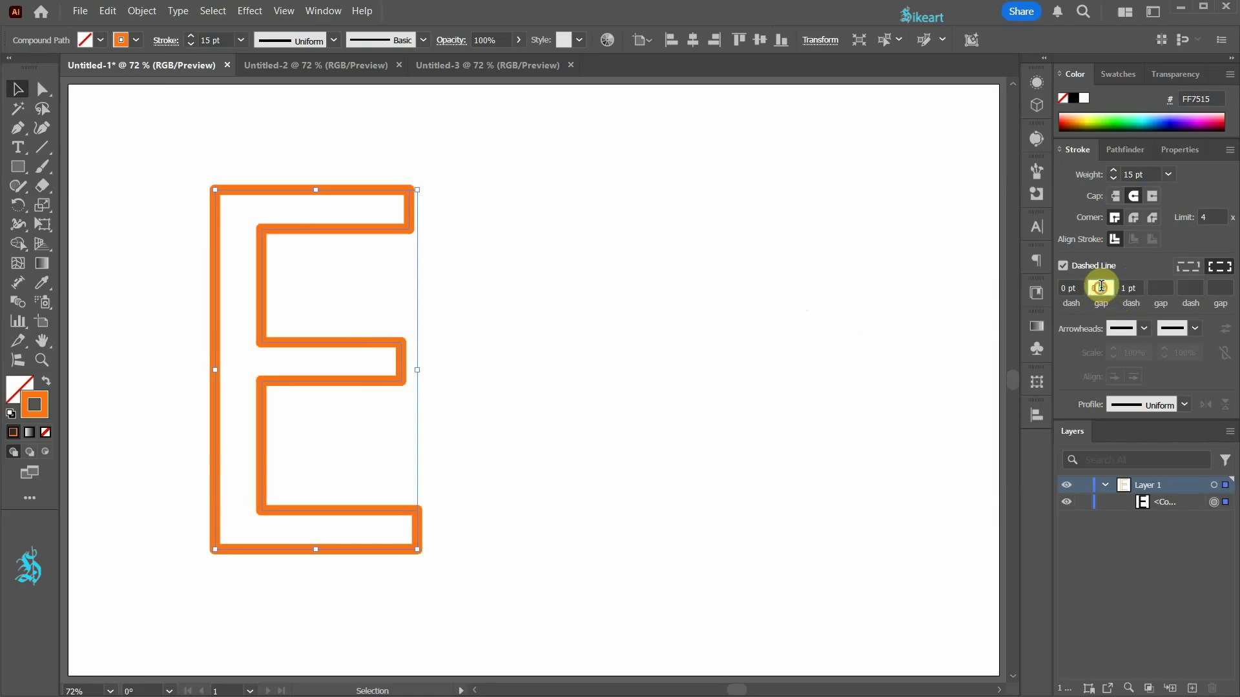
text(18)
key(Return)
key(Down)
key(Down)
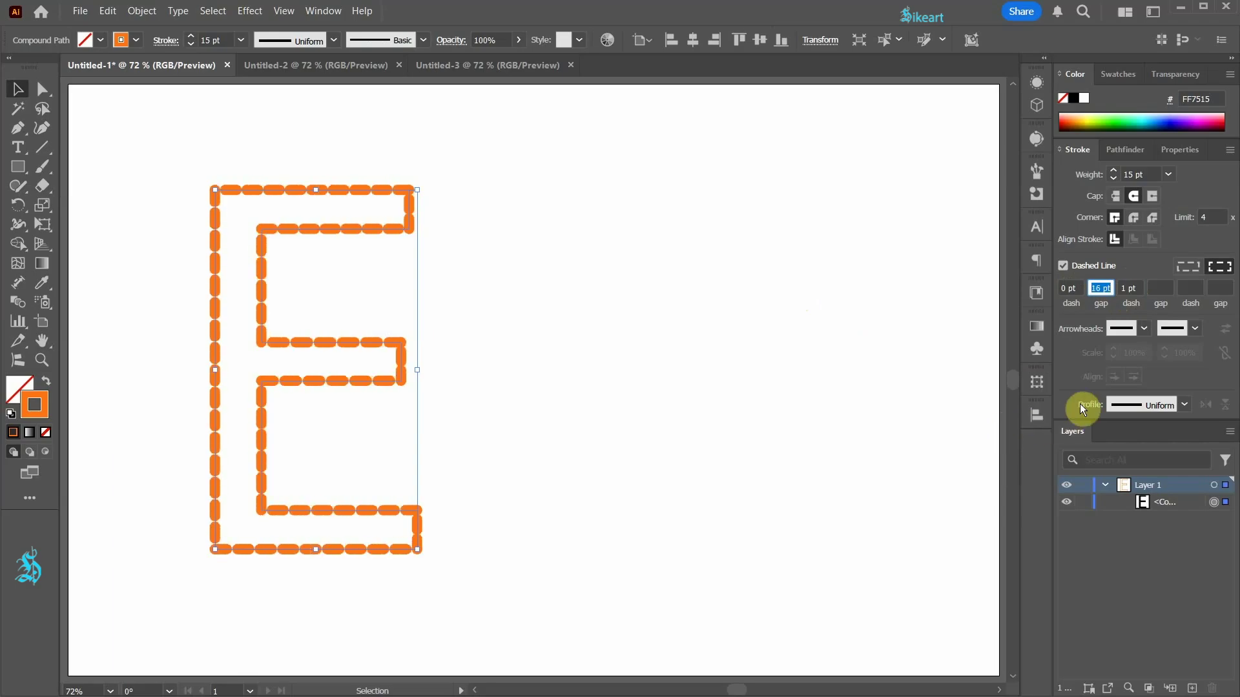
click(1129, 288)
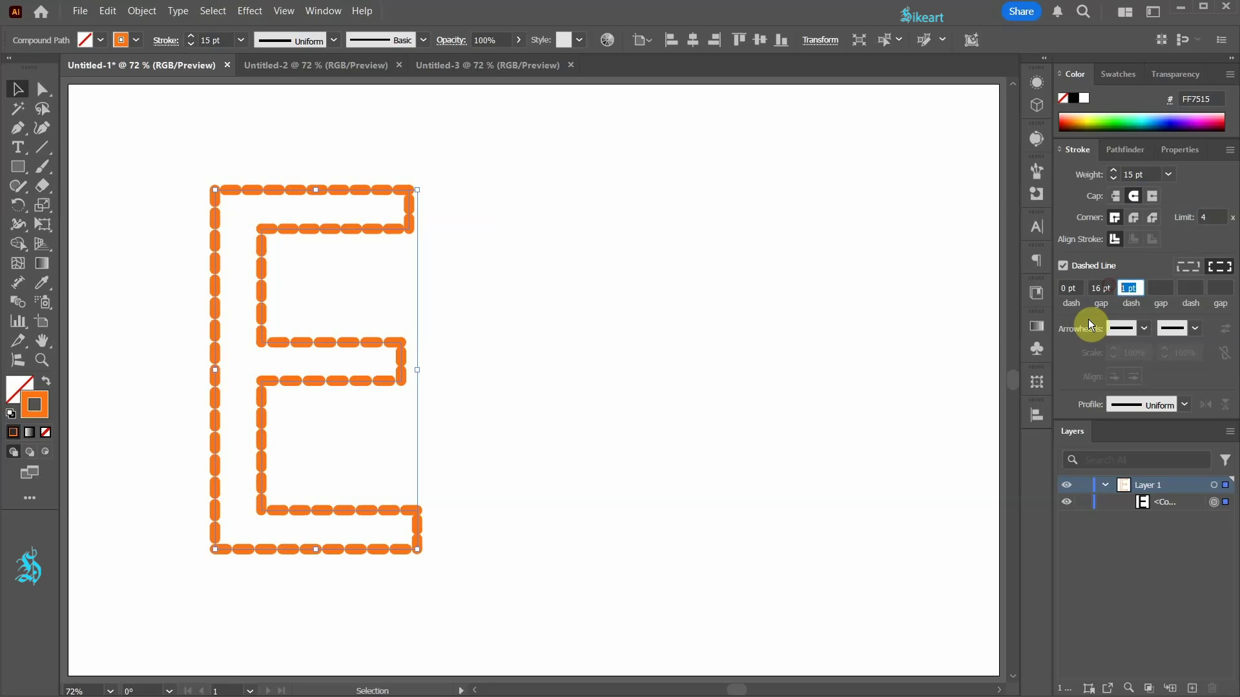
key(Delete)
click(1101, 286)
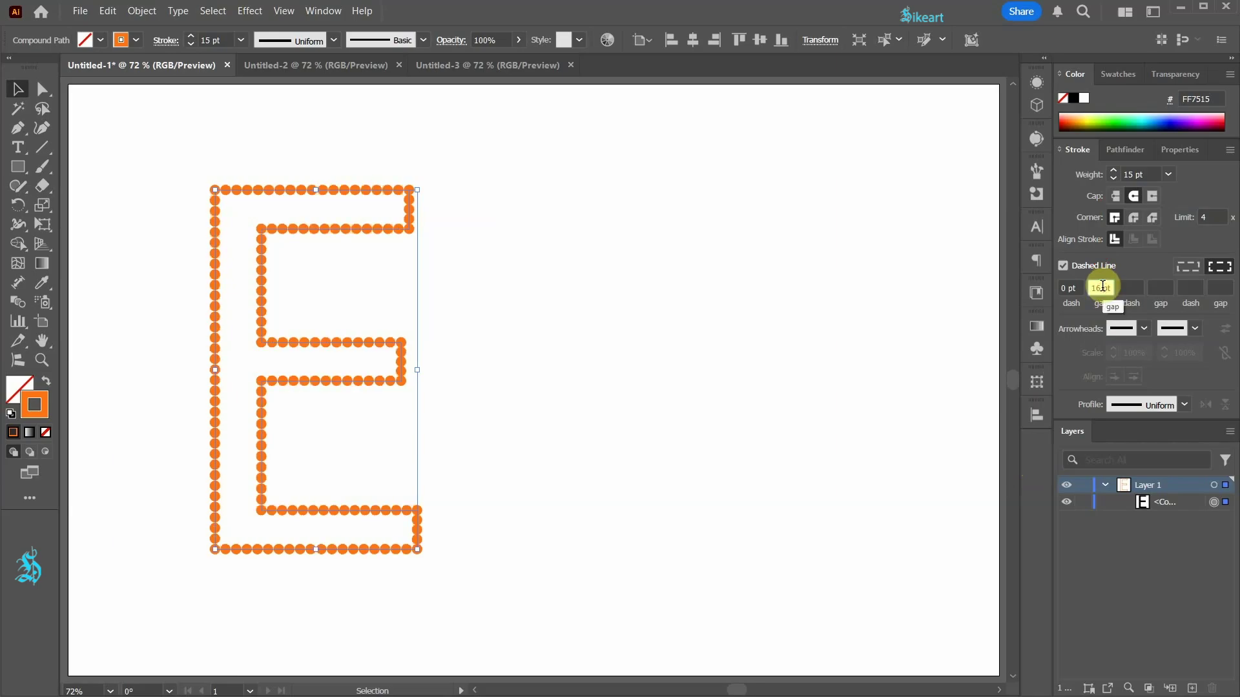
click(741, 301)
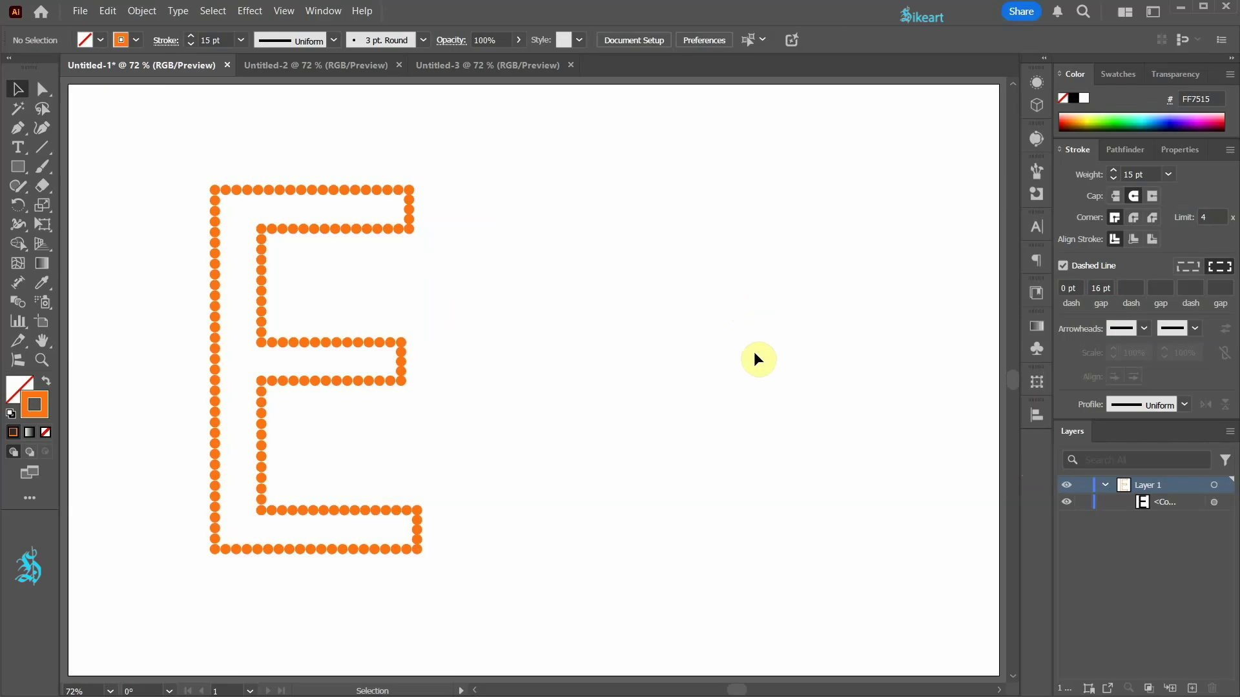
Step: Raise the E's stroke weight to 19 pt and its dash gap to 24 pt, then deselect
click(401, 360)
double_click(1099, 288)
text(20)
key(Return)
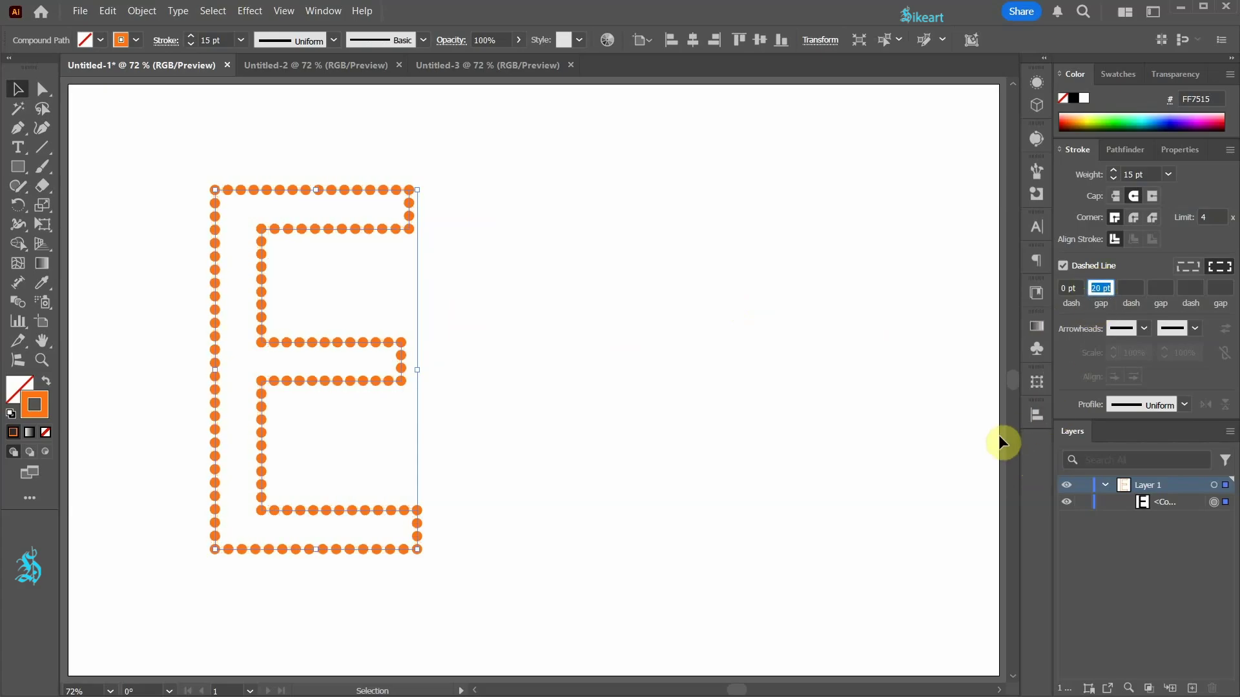
click(1114, 170)
click(1113, 170)
click(1113, 170)
click(1113, 170)
scroll(1090, 287, up, 4)
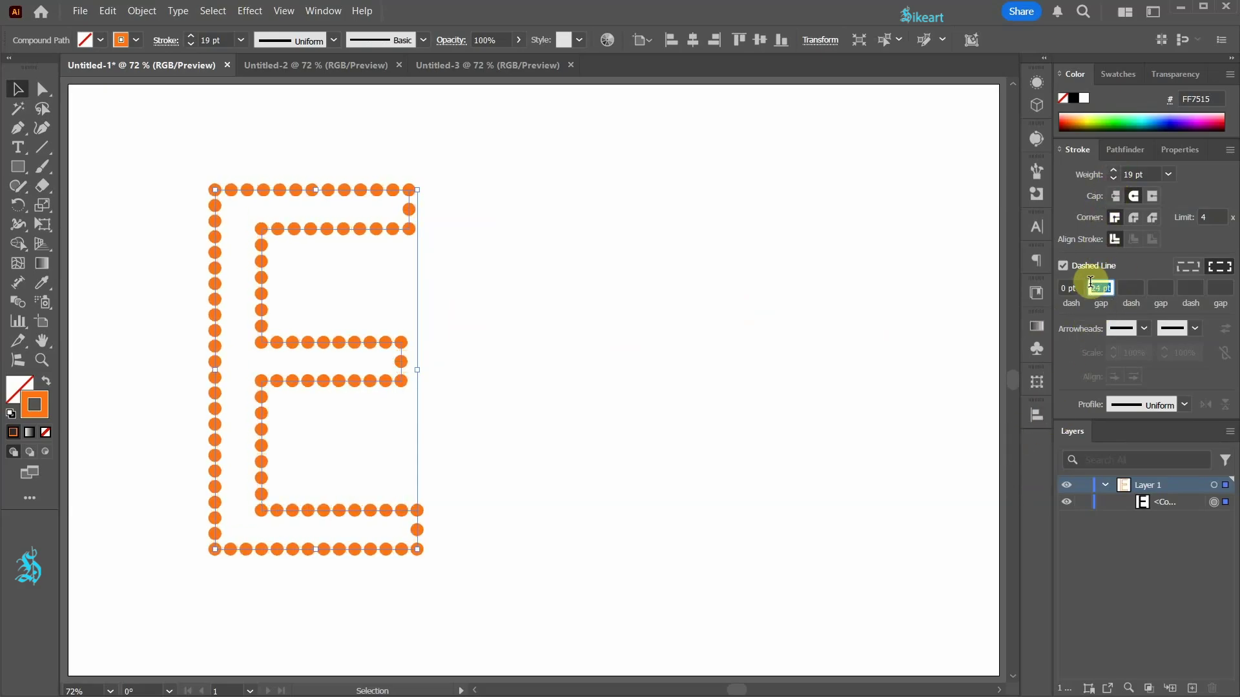
click(912, 270)
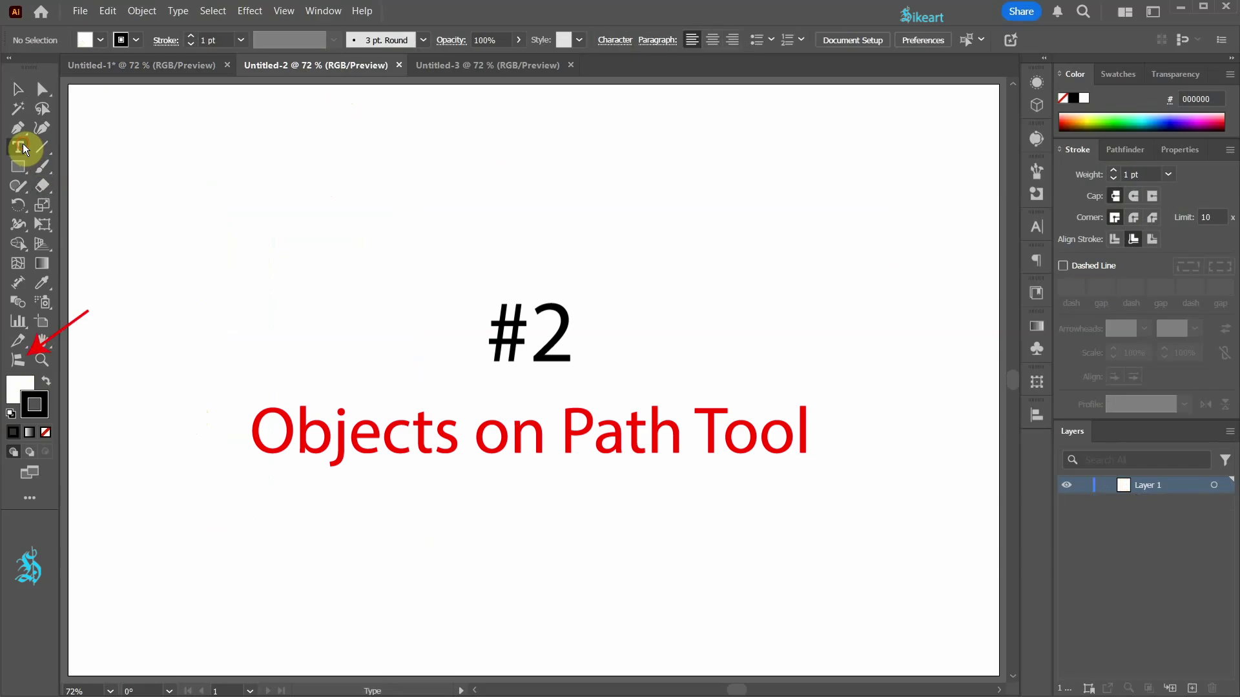
Step: Type a large ampersand and expand it into outline shapes
click(175, 179)
text(&)
key(Escape)
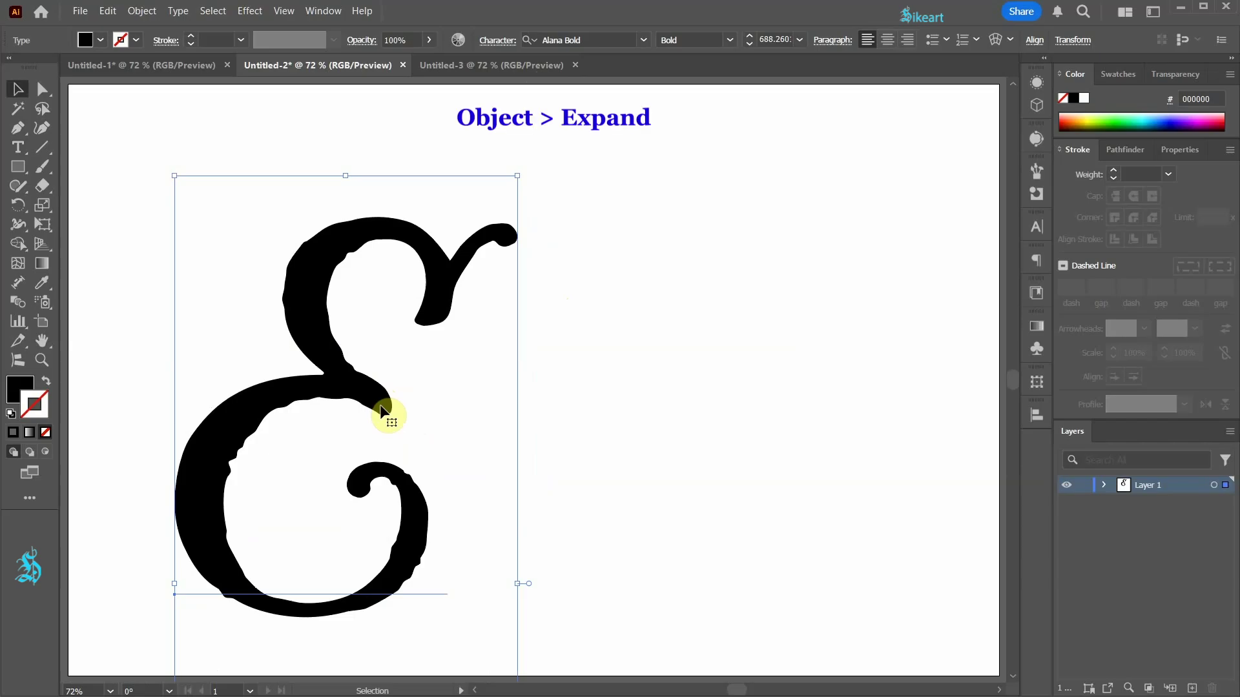
click(142, 11)
click(187, 186)
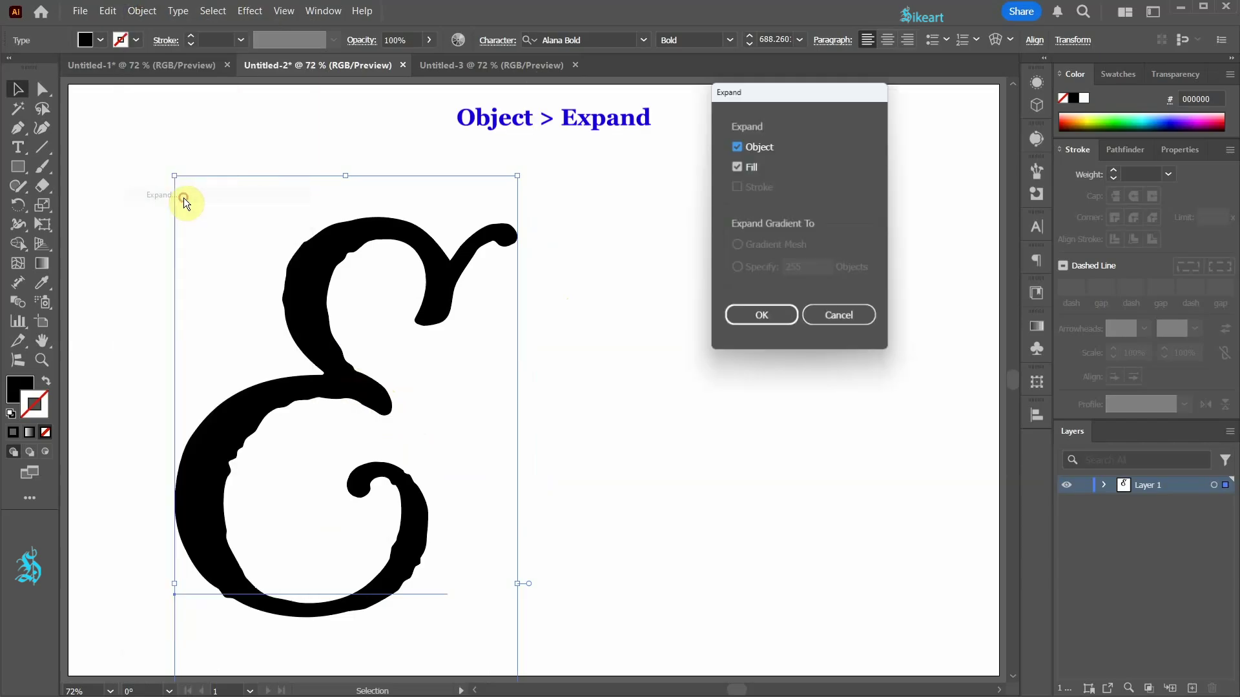
click(753, 311)
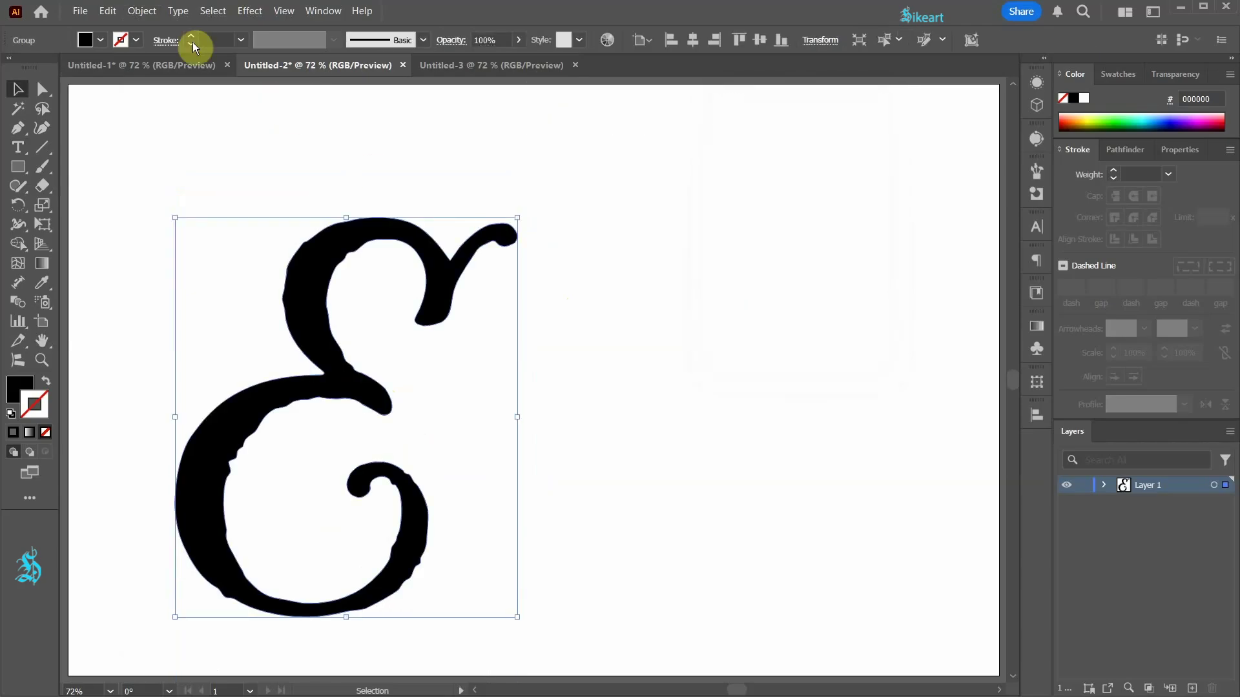
Step: Ungroup the expanded ampersand fully and swap fill and stroke for a 1 pt outline
click(138, 11)
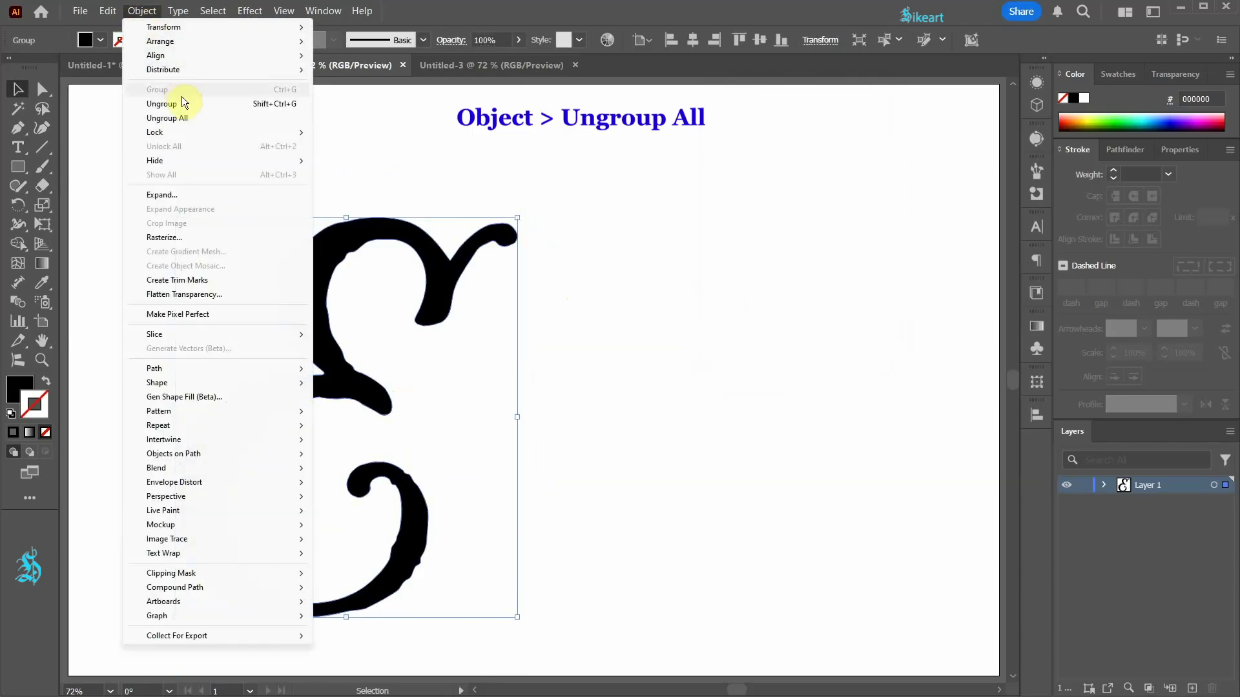
click(188, 118)
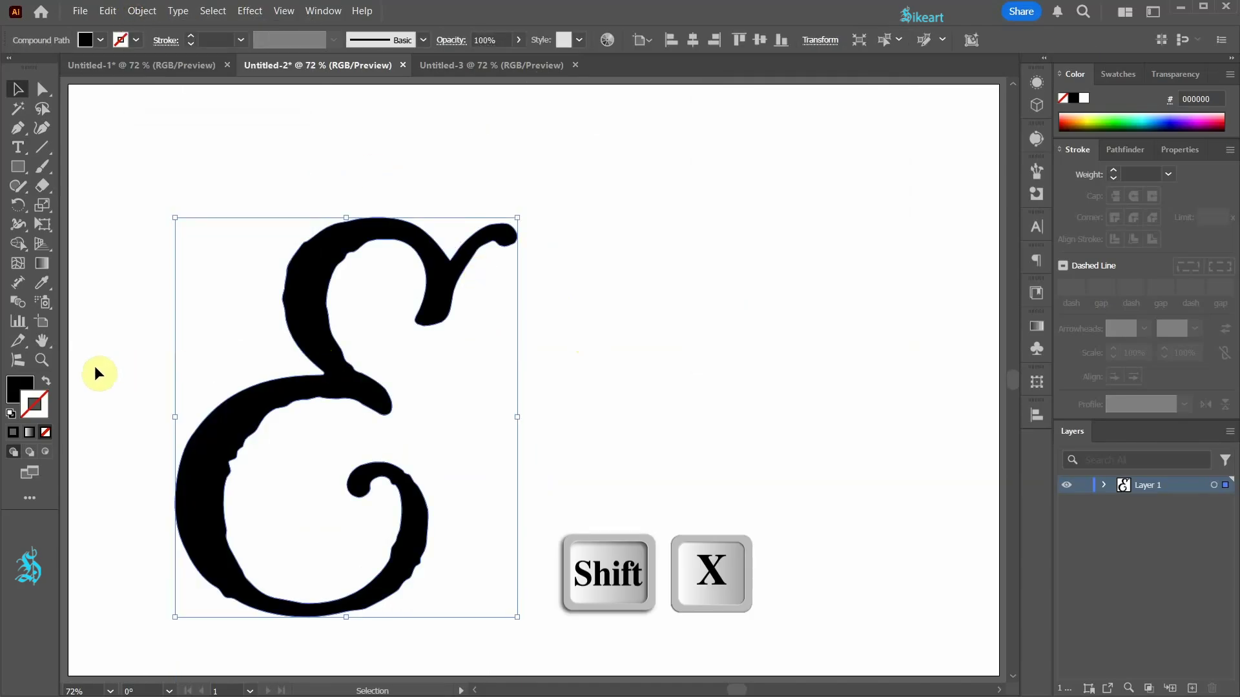
click(47, 382)
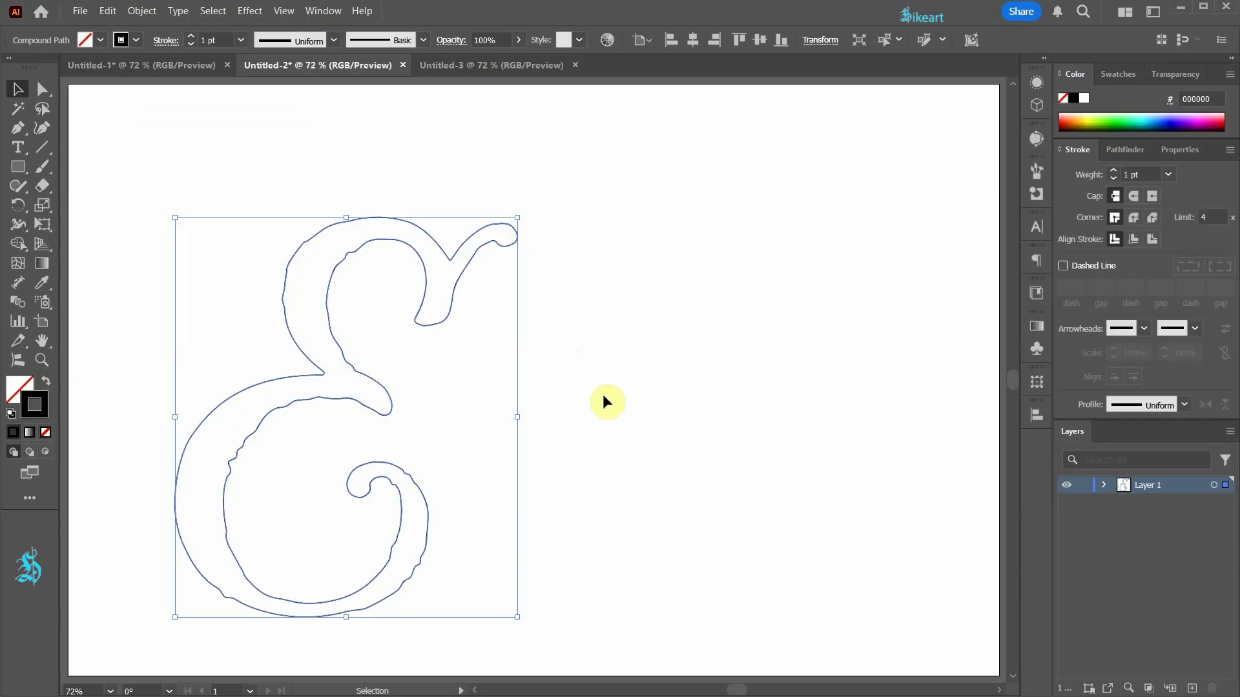
click(621, 326)
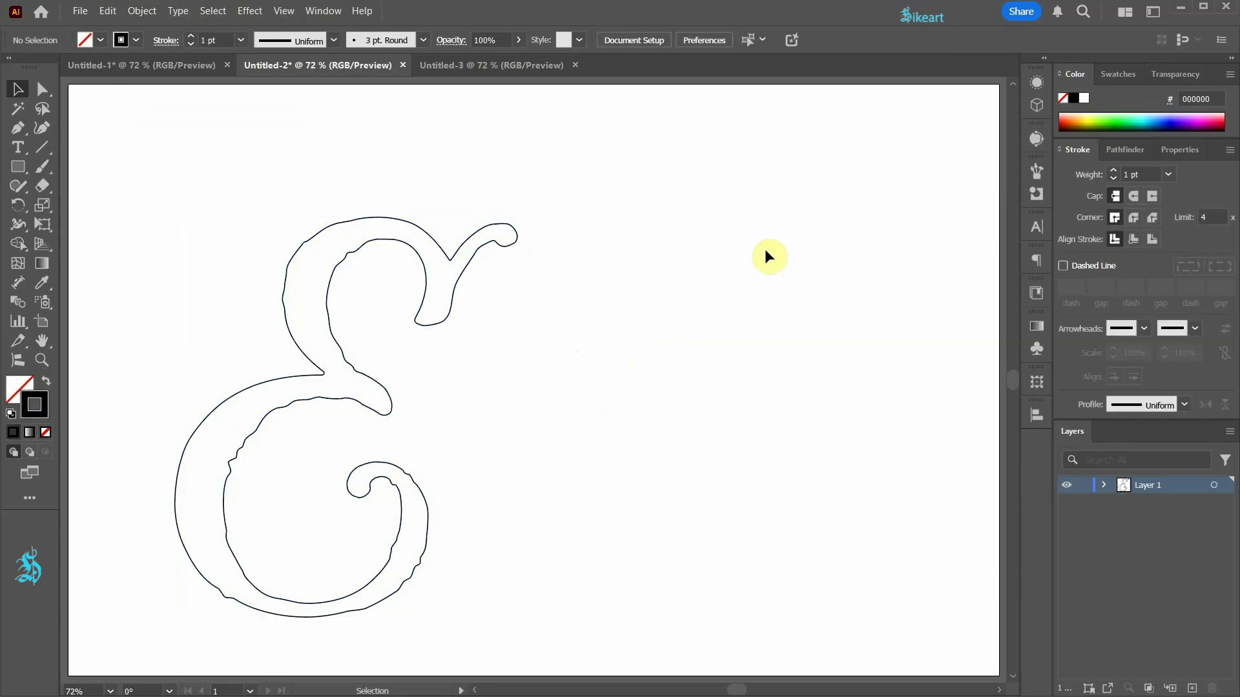
Step: Set the fill to purple 8800FF and draw a small circle near the top-left
click(1185, 123)
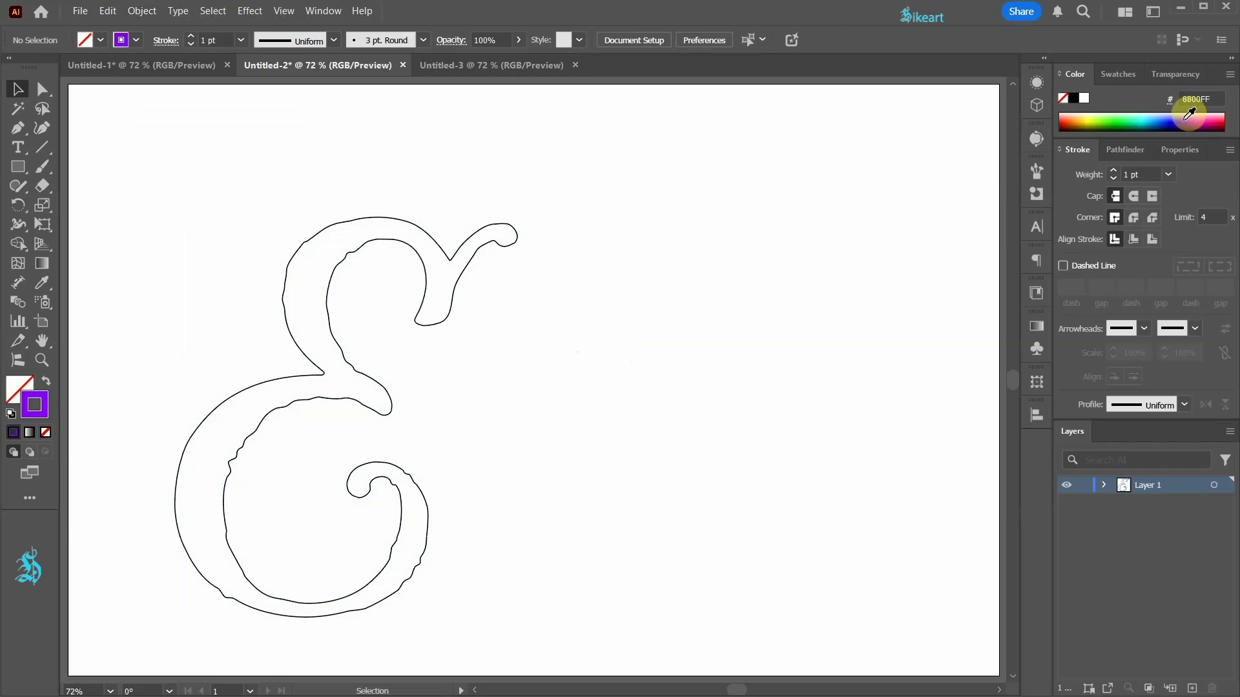
click(47, 382)
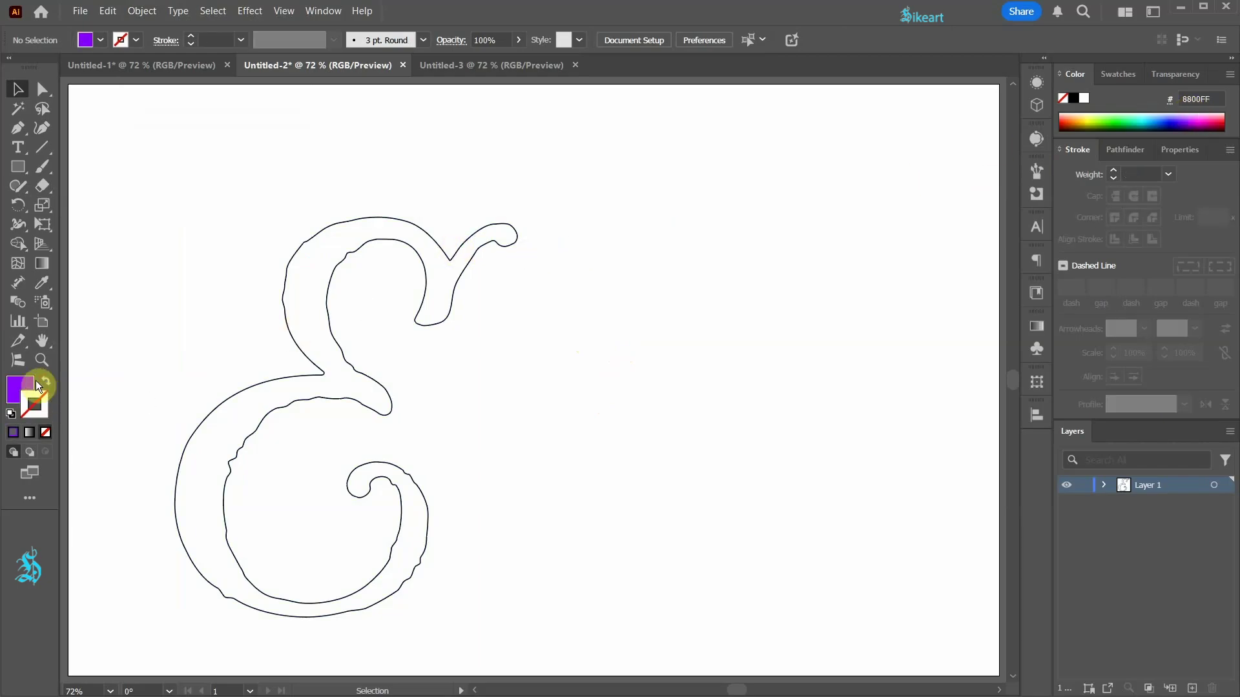
key(l)
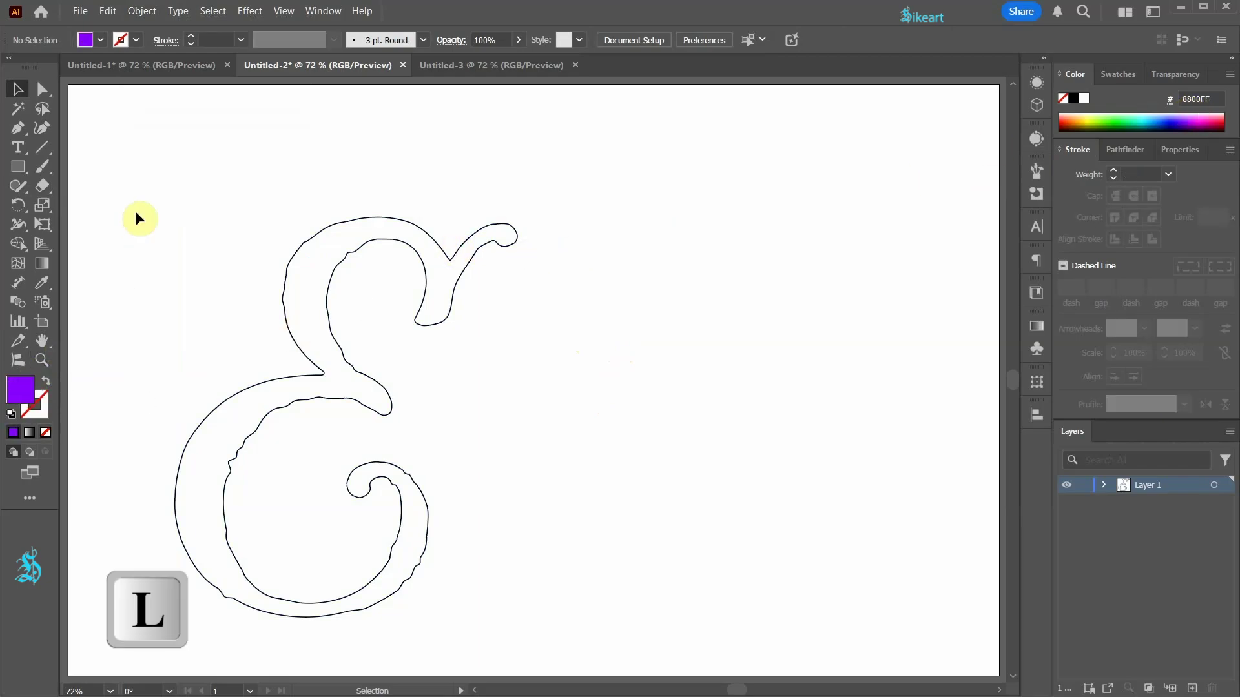
drag(105, 105, 134, 113)
Step: Repeat the circle copy with Ctrl+D to build a row of dots across the top
key(v)
click(135, 121)
key(ctrl+d)
key(ctrl+d)
key(ctrl+d)
key(ctrl+d)
key(ctrl+d)
key(ctrl+d)
key(ctrl+d)
key(ctrl+d)
key(ctrl+d)
key(ctrl+d)
key(ctrl+d)
key(ctrl+d)
key(ctrl+d)
key(ctrl+d)
key(ctrl+d)
key(ctrl+d)
key(ctrl+d)
key(ctrl+d)
key(ctrl+d)
key(ctrl+d)
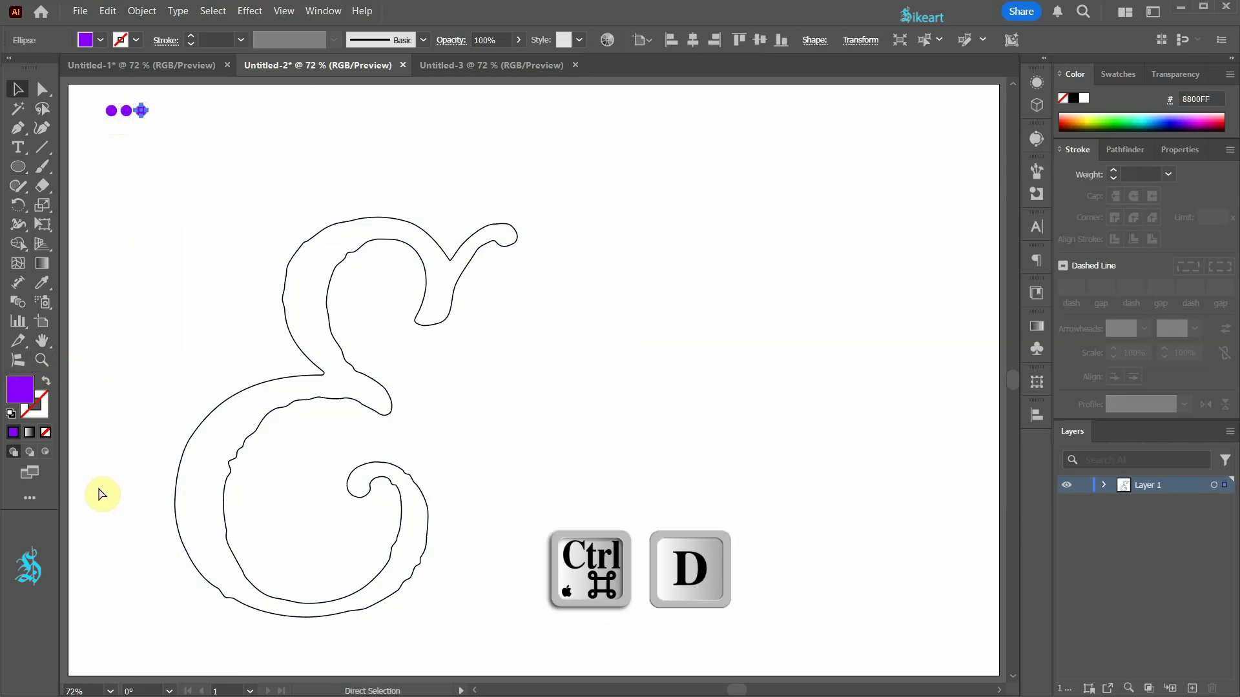
key(ctrl+d)
key(ctrl+d)
key(ctrl+d)
key(ctrl+d)
key(ctrl+d)
key(ctrl+d)
key(ctrl+d)
key(ctrl+d)
key(ctrl+d)
key(ctrl+d)
key(ctrl+d)
key(ctrl+d)
key(ctrl+d)
key(ctrl+d)
key(ctrl+d)
key(ctrl+d)
key(ctrl+d)
key(ctrl+d)
key(ctrl+d)
key(ctrl+d)
click(578, 324)
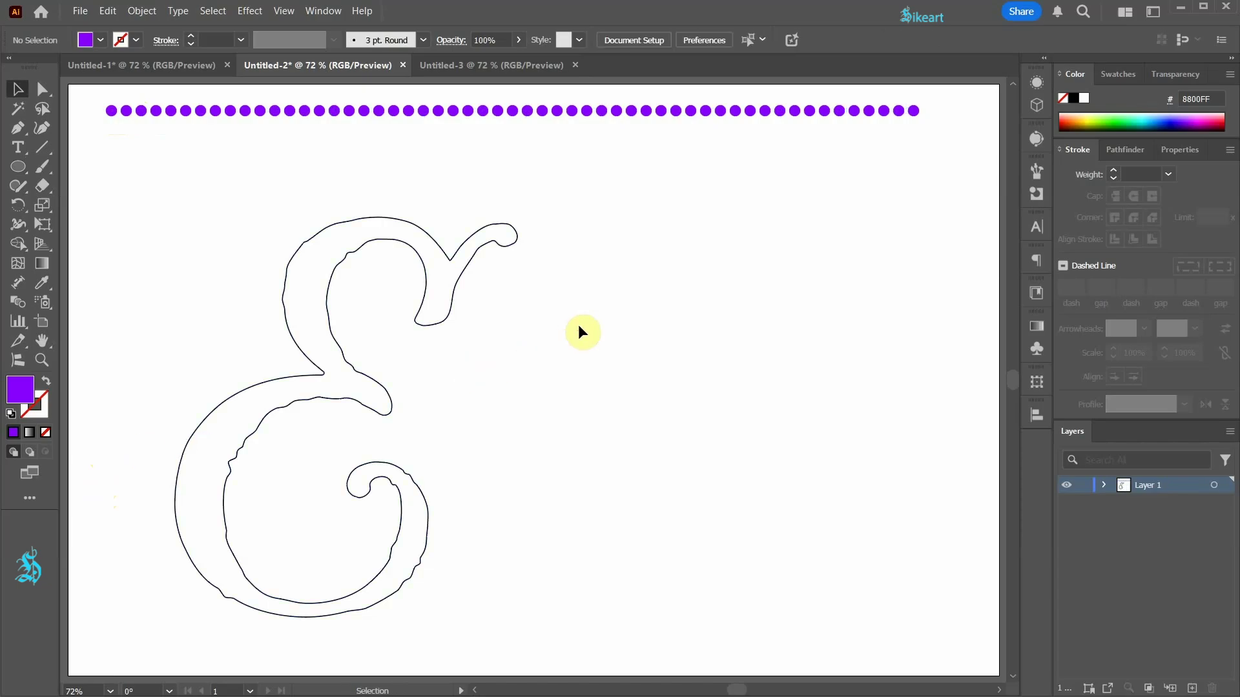
click(429, 331)
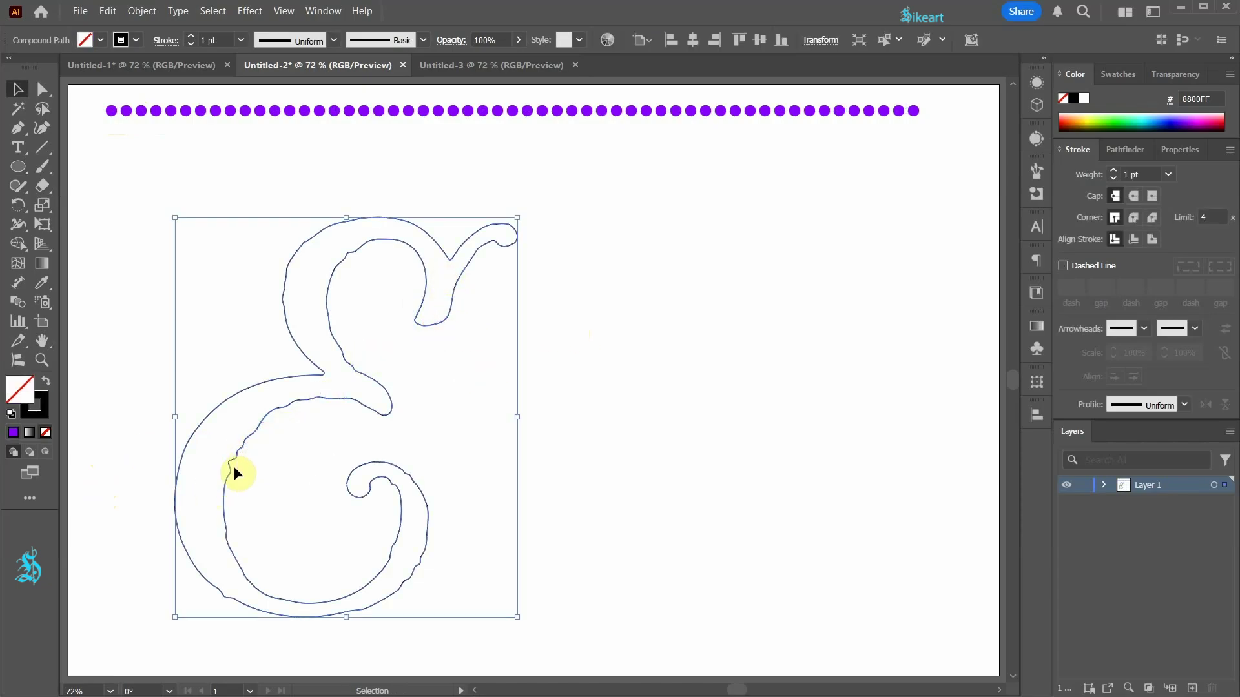
Step: Smooth the ampersand's outline to 59 % with the Smooth Tool
click(17, 188)
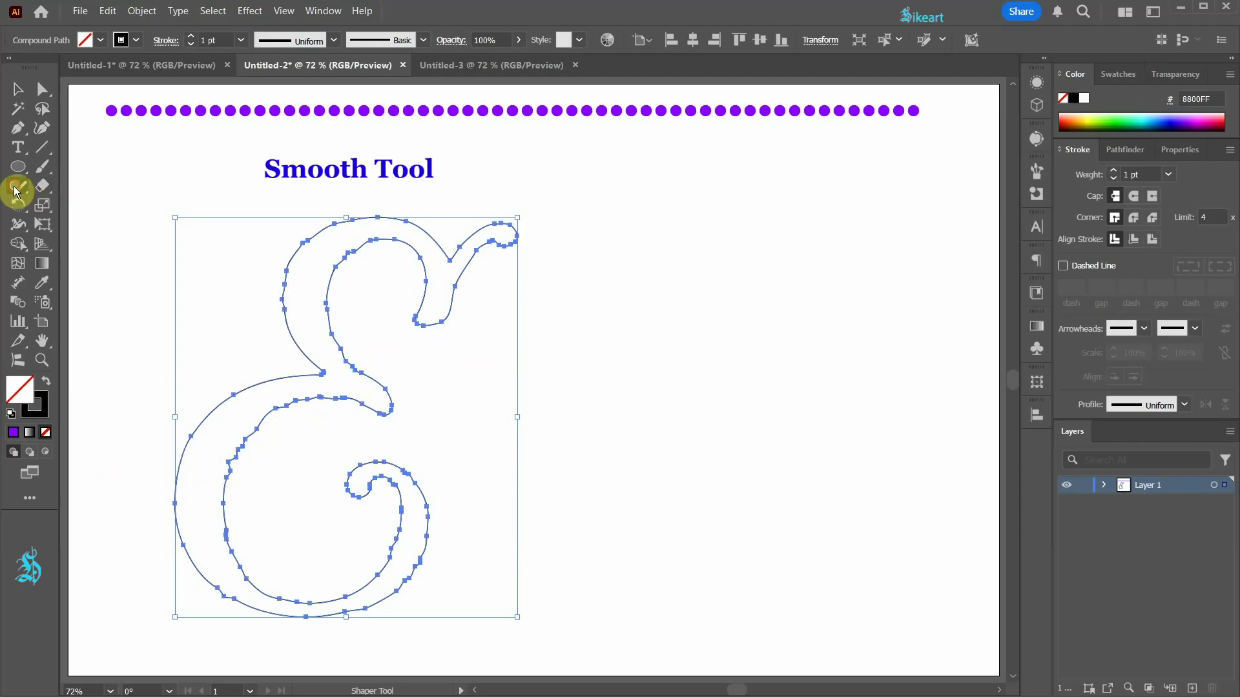
click(80, 224)
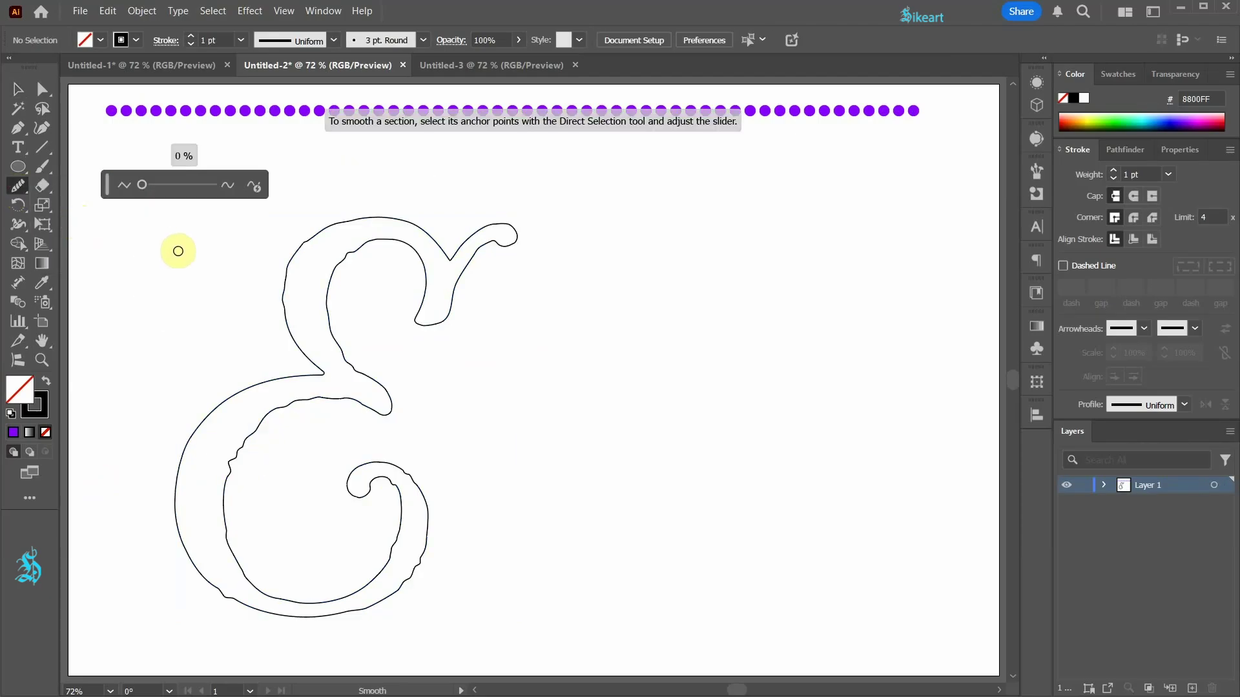
key(ctrl)
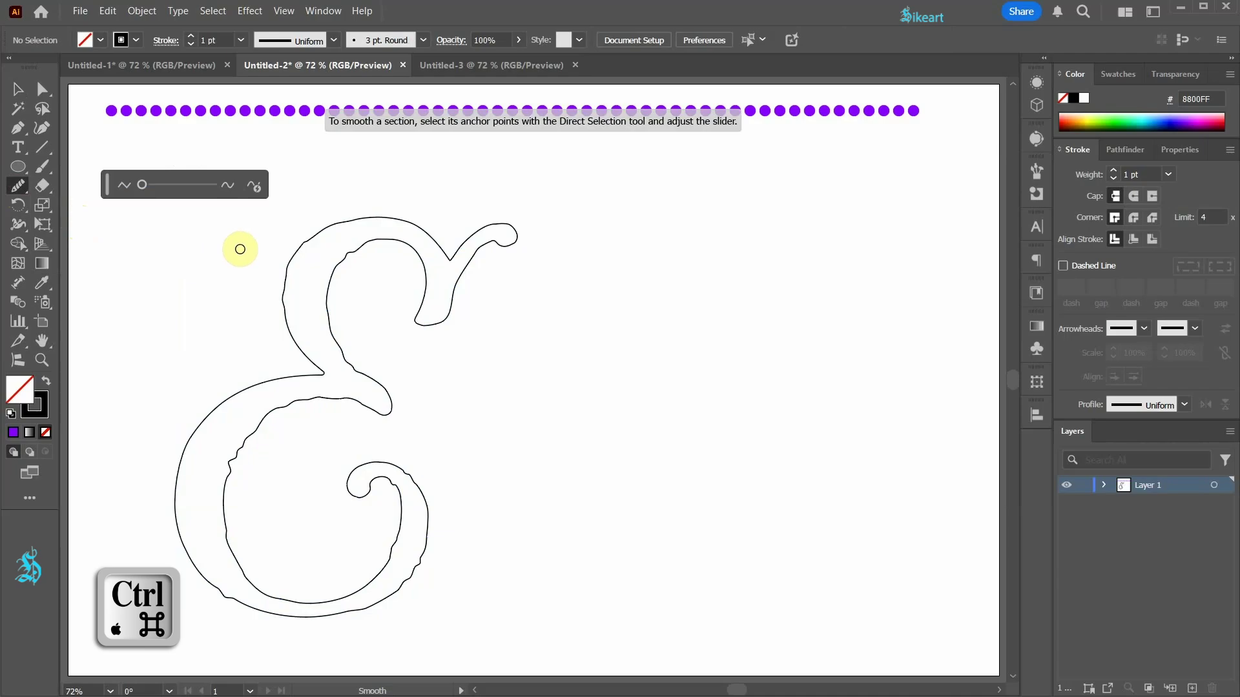
ctrl+click(300, 244)
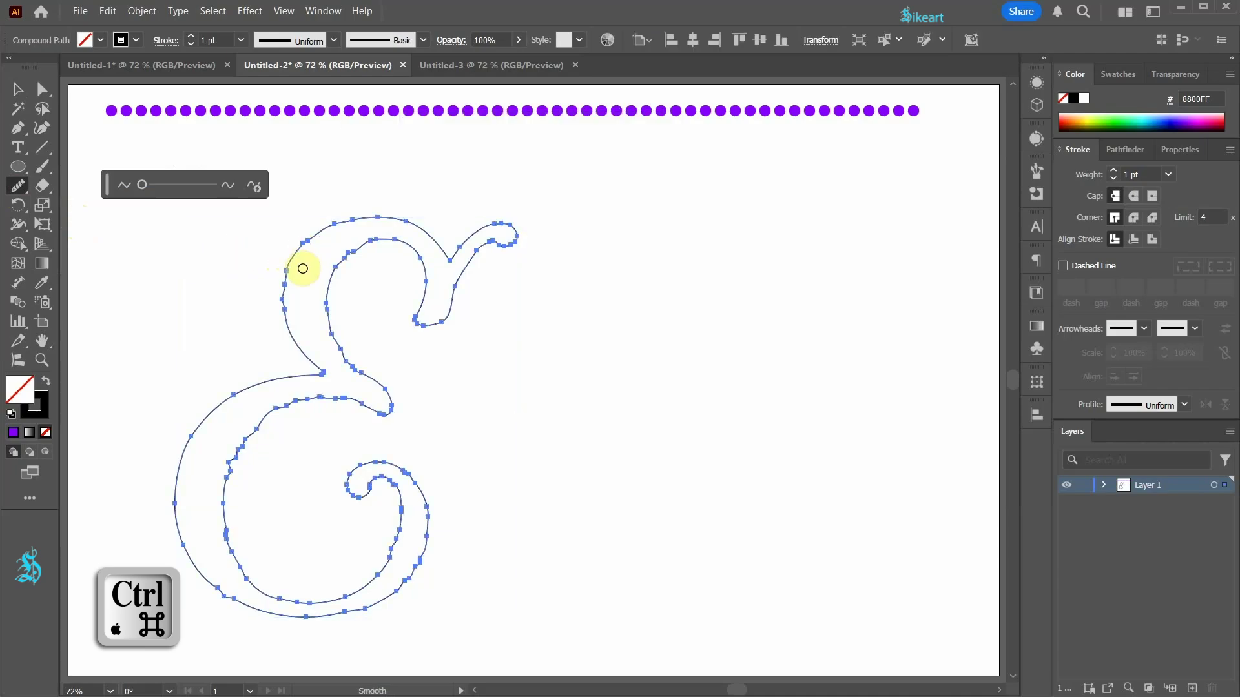
drag(145, 185, 186, 186)
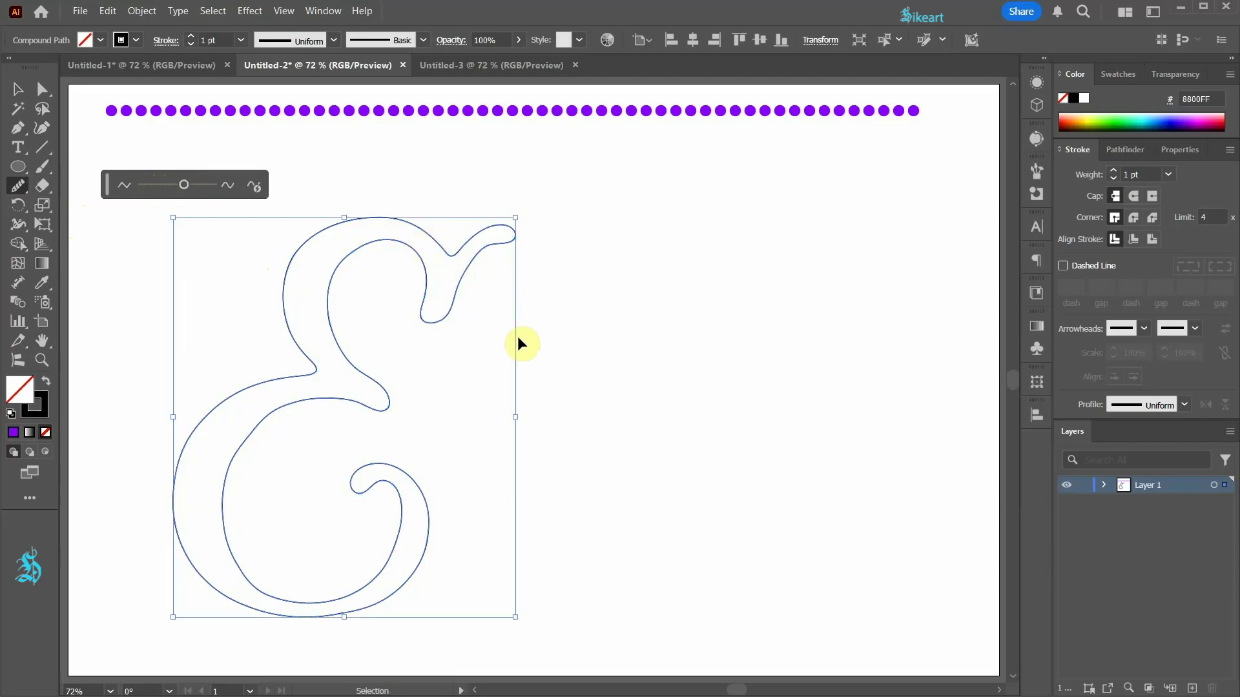
ctrl+click(498, 443)
key(v)
drag(95, 100, 928, 126)
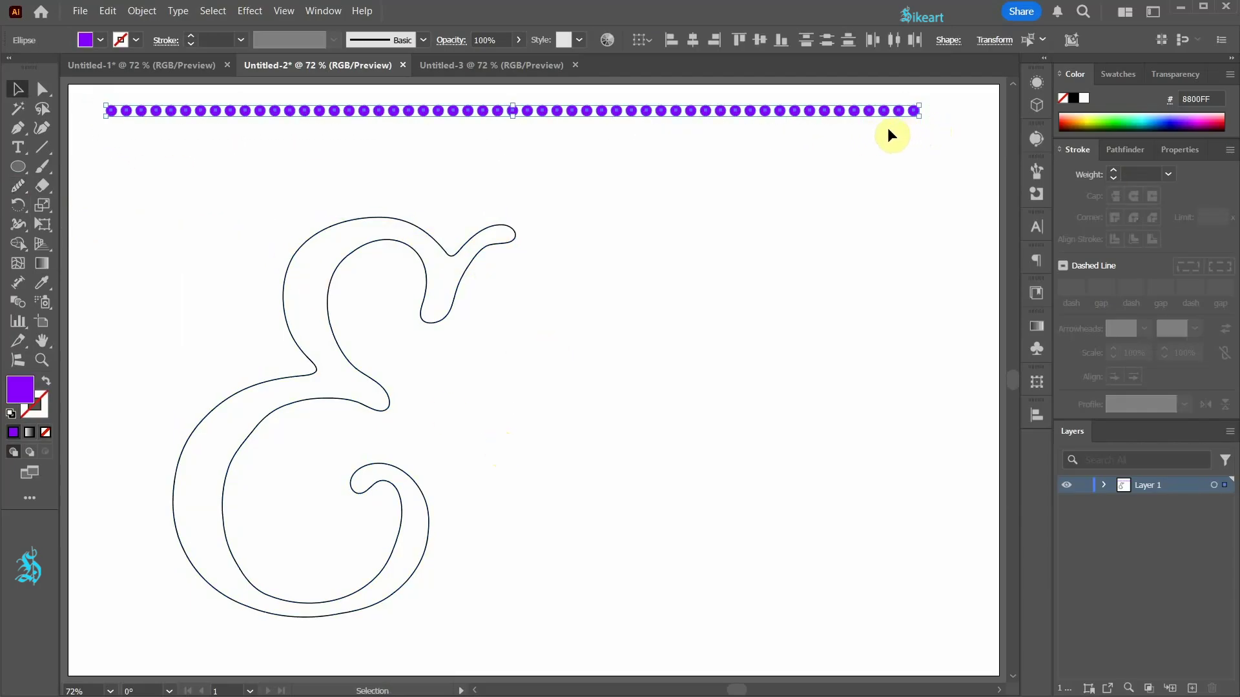
Step: Select the ampersand and expand Layer 1 to list the dot ellipses and compound path
click(18, 361)
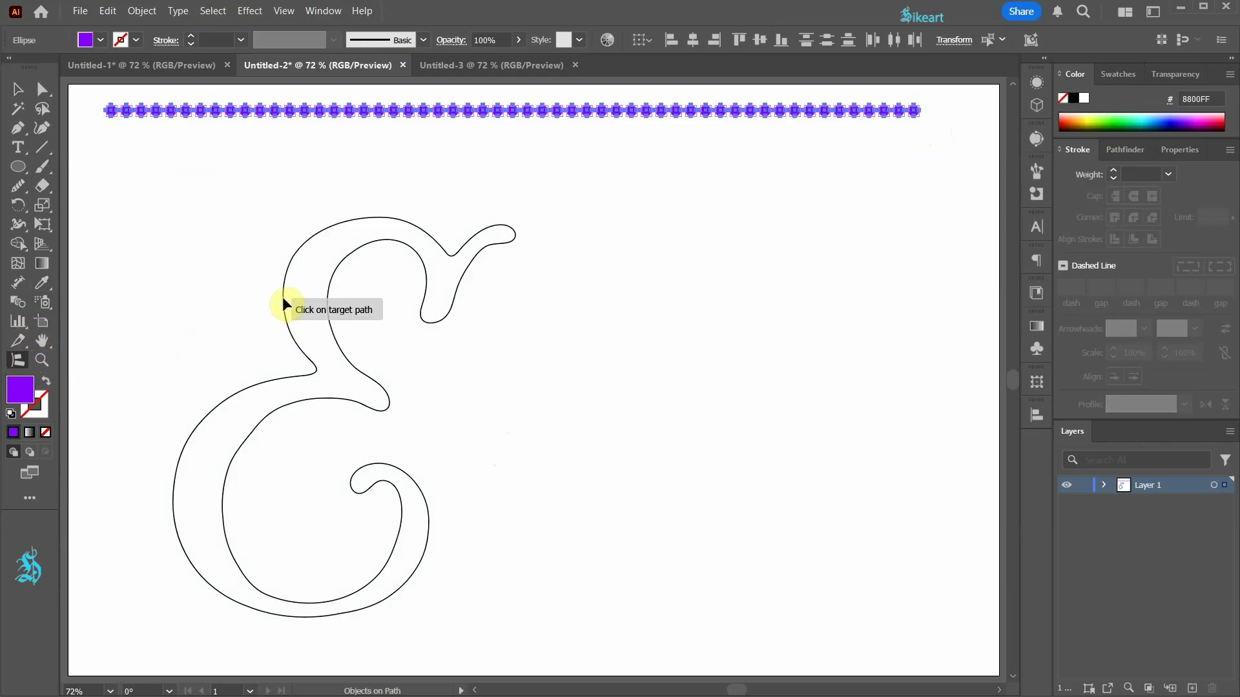
key(v)
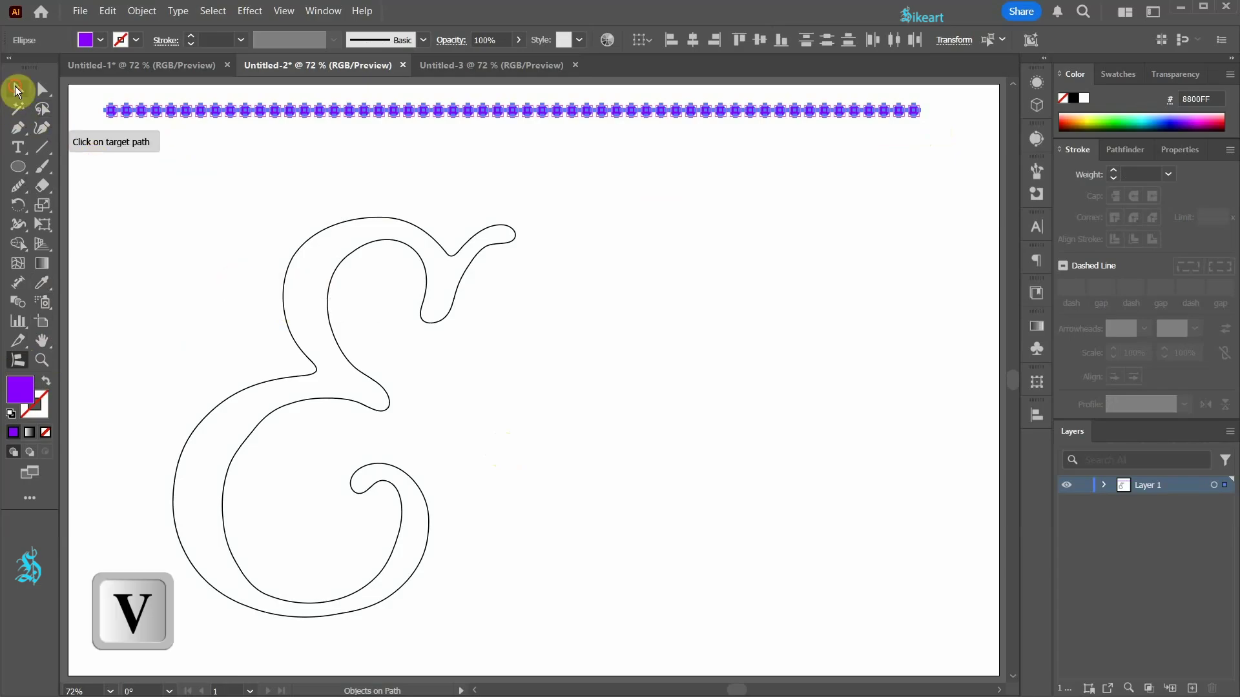
click(258, 199)
drag(260, 226, 363, 297)
click(1103, 485)
drag(1053, 638, 1000, 638)
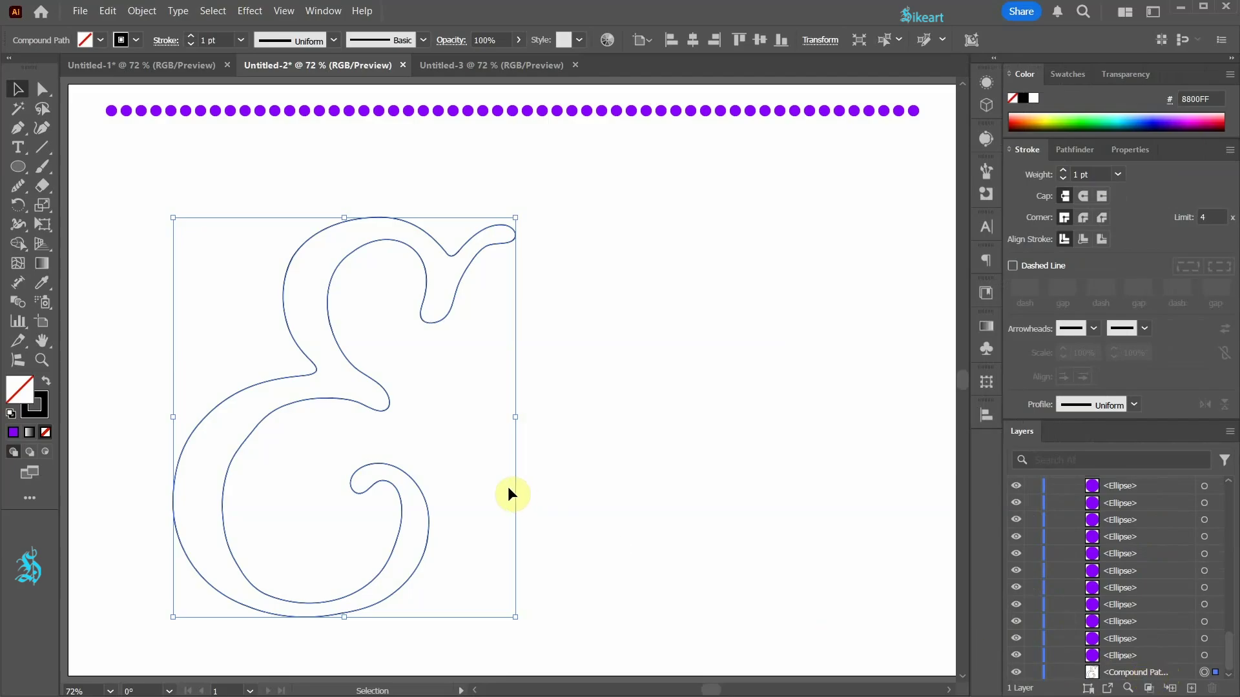
click(142, 11)
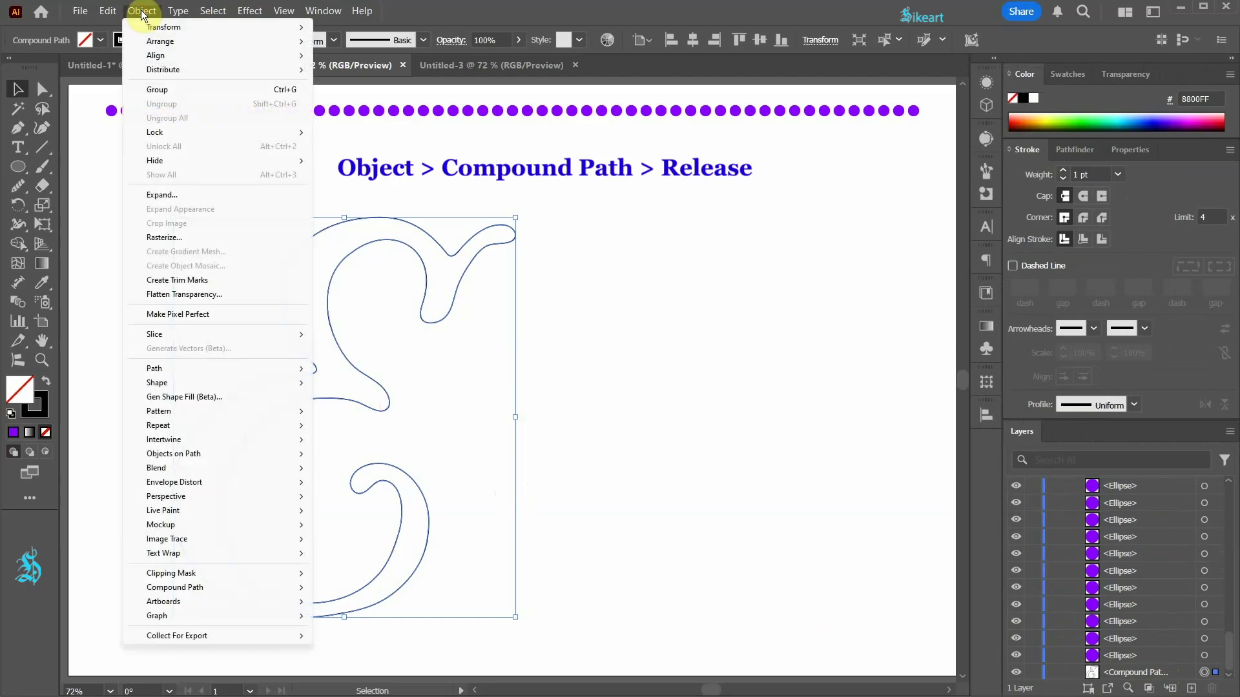
Step: Release the ampersand's compound path into a plain path and widen the canvas workspace
mouse_move(220, 586)
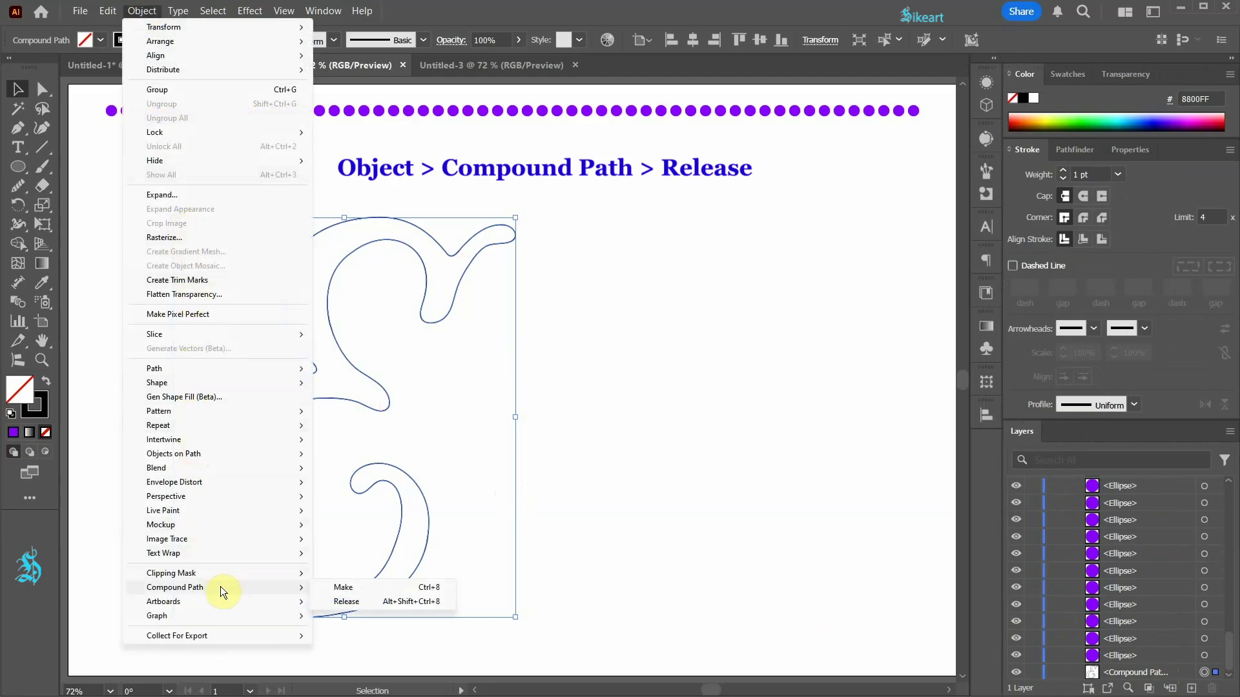
click(362, 600)
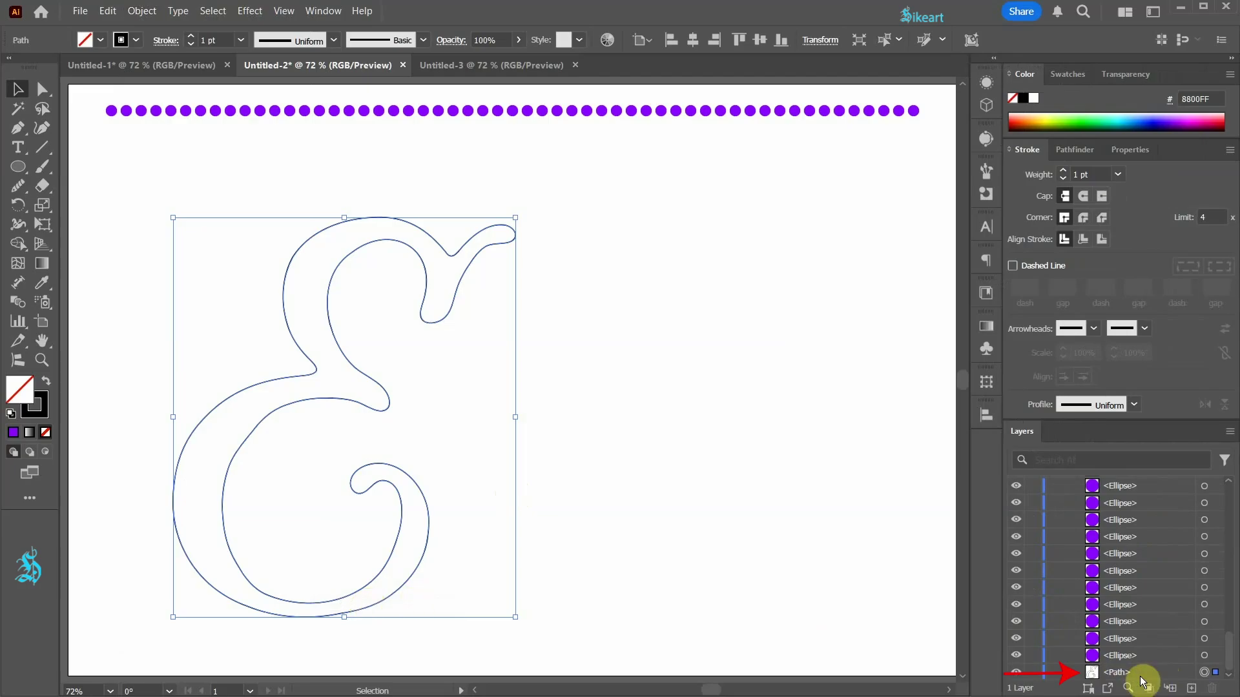
drag(1010, 576, 1210, 562)
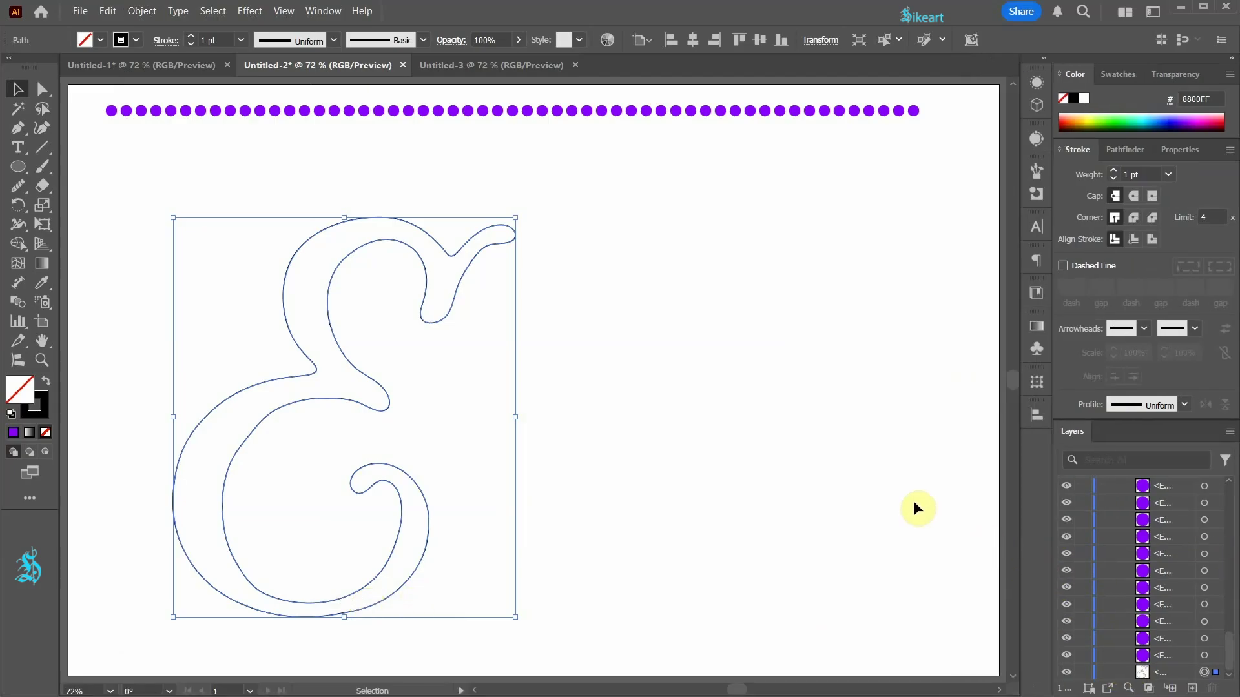
click(294, 142)
Step: Attach the row of purple dots to the ampersand outline with Objects on Path, then isolate the group
drag(91, 94, 938, 130)
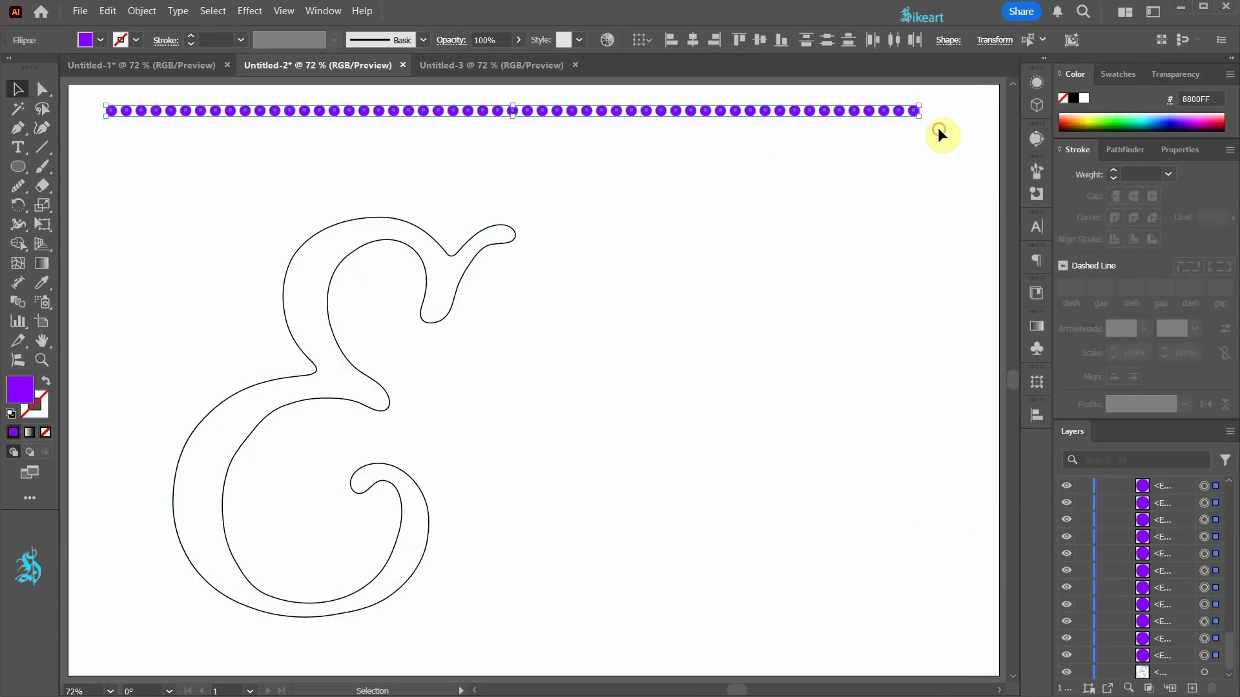
click(17, 359)
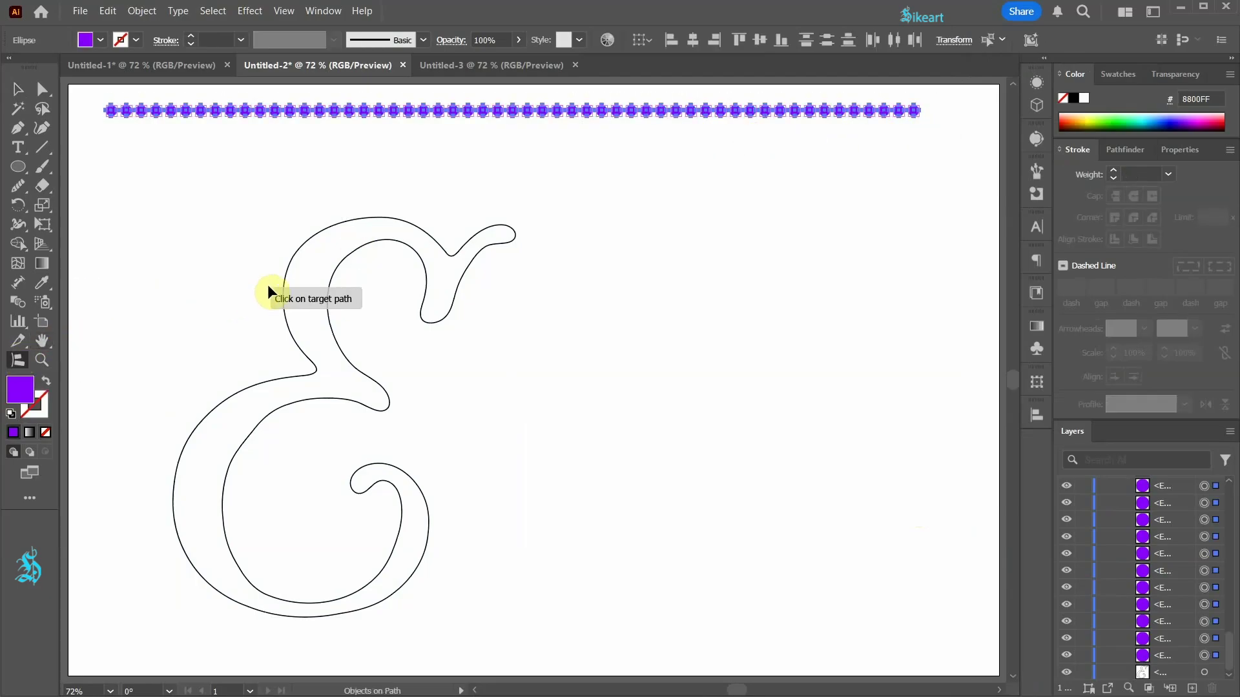
click(289, 284)
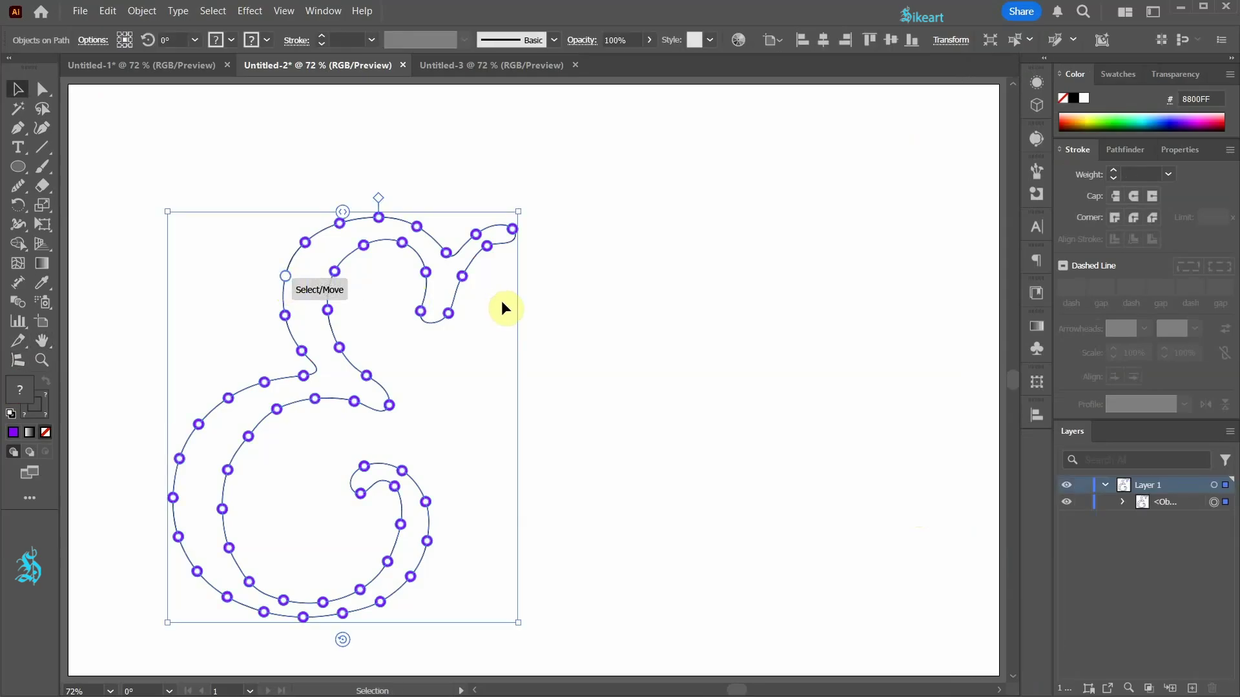
click(538, 313)
scroll(330, 364, up, 2)
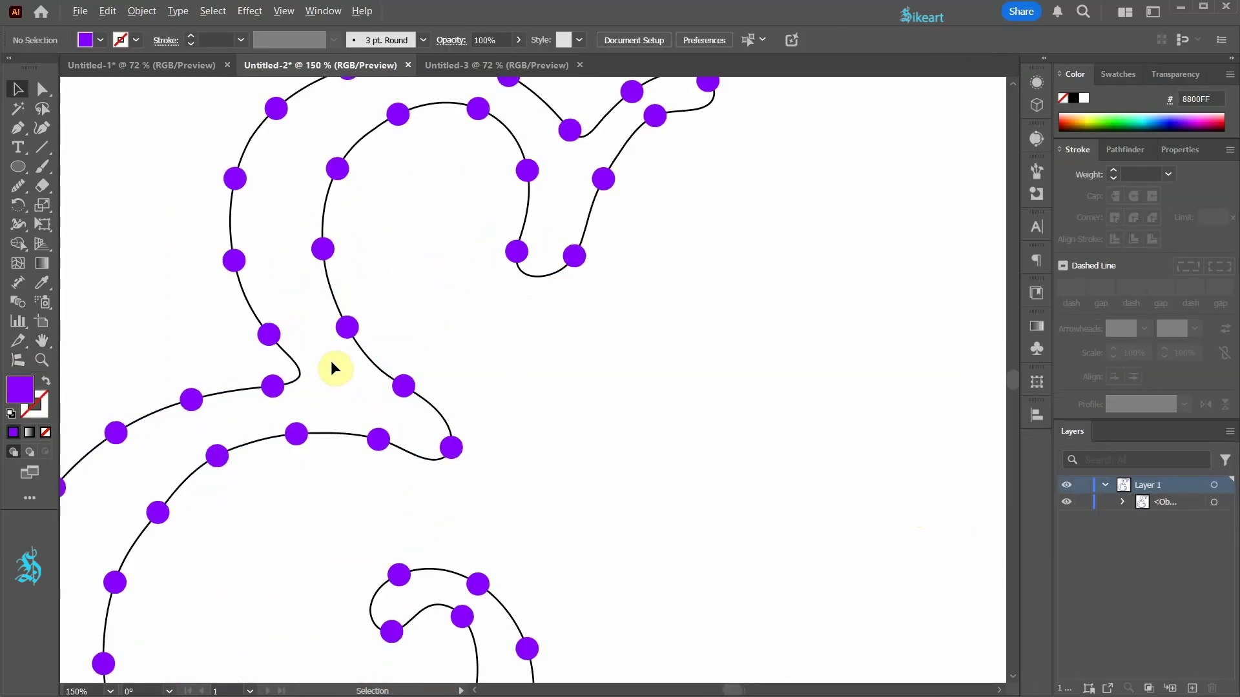
double_click(356, 328)
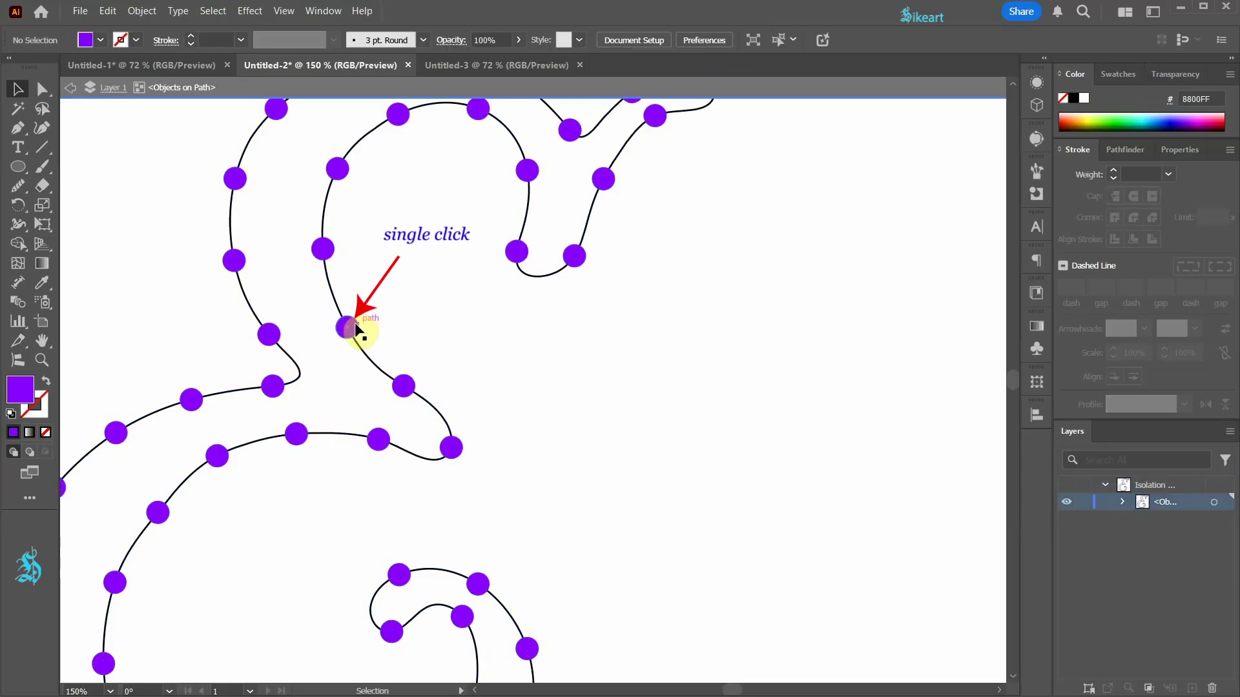
Step: Copy one purple dot and paste several copies onto the ampersand path to tighten spacing
click(356, 327)
key(ctrl+c)
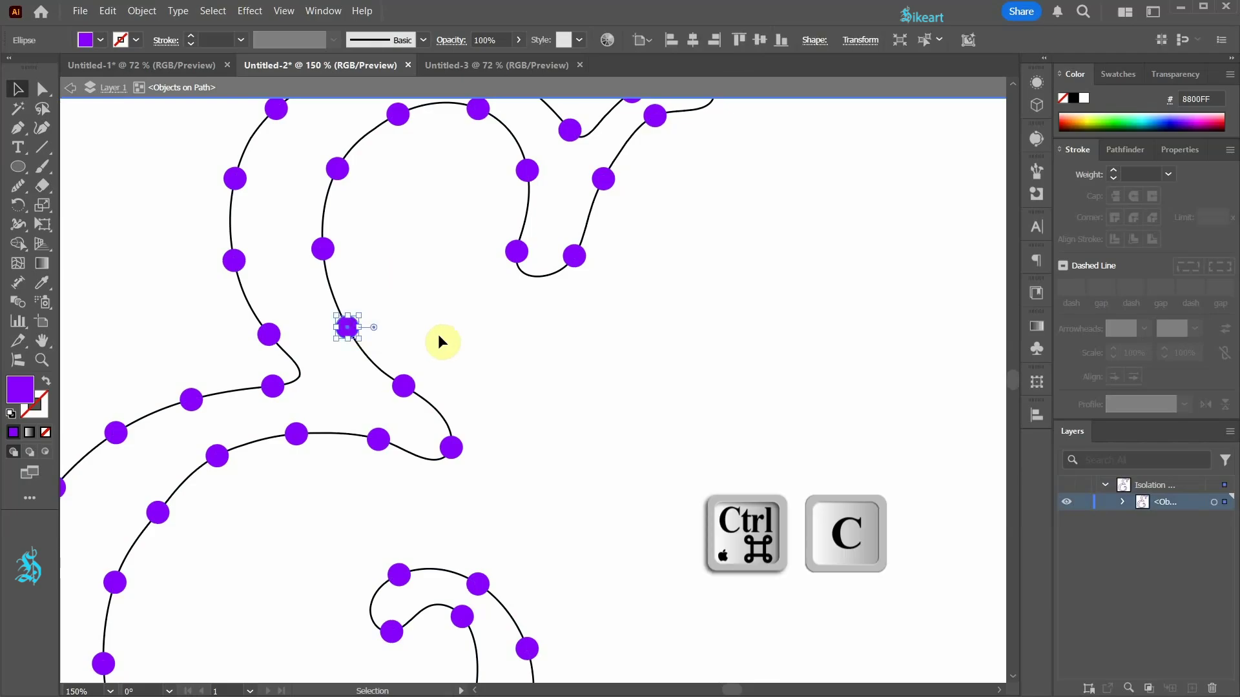
key(ctrl)
key(ctrl+v)
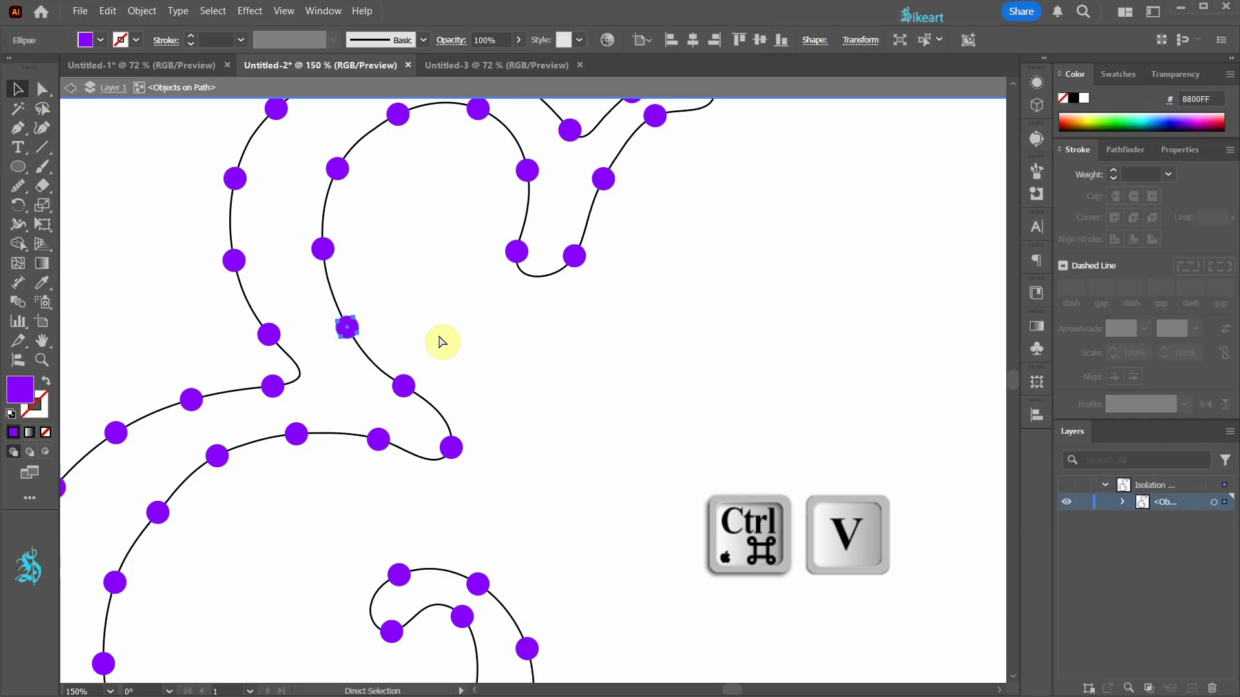
key(ctrl+v)
key(ctrl+v)
key(ctrl+v)
key(ctrl+v)
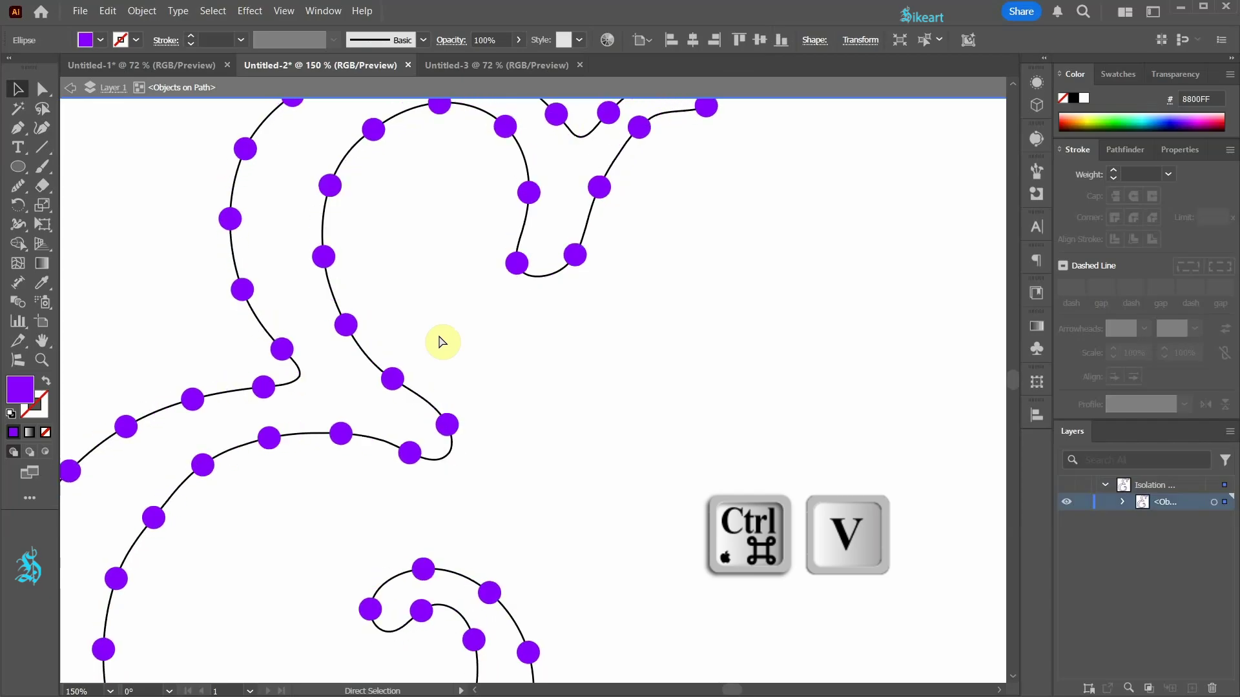
key(ctrl+v)
key(ctrl+v)
key(ctrl+v)
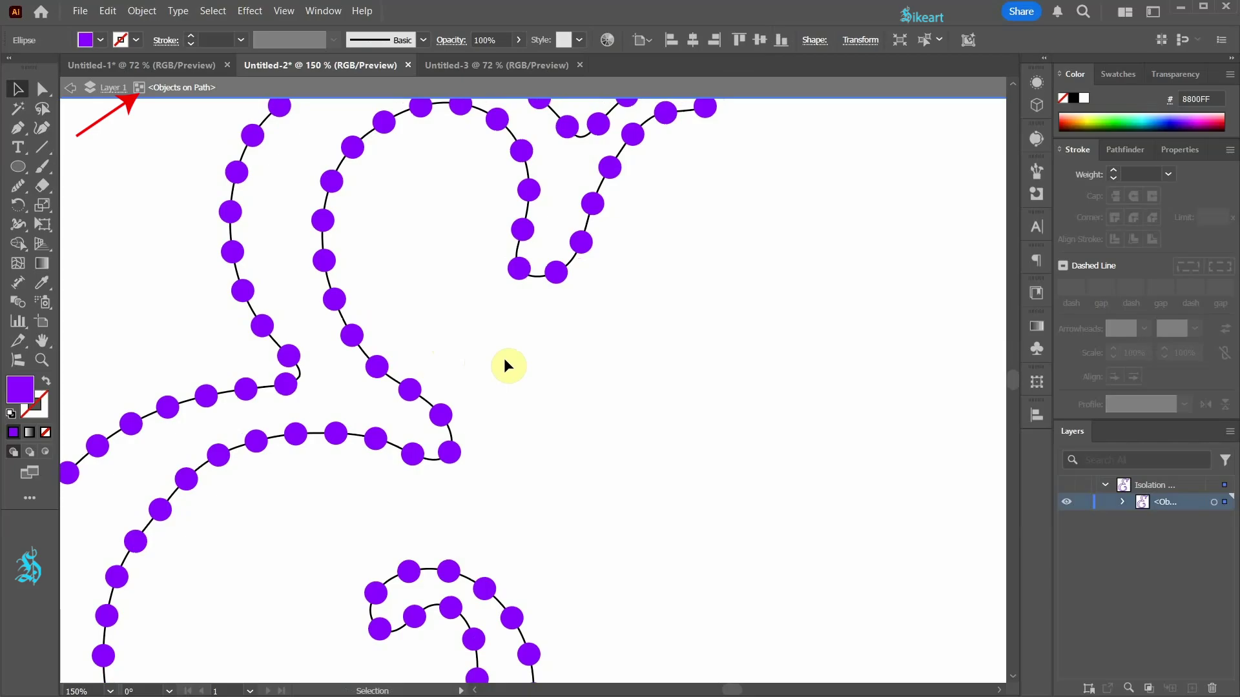
Step: Select all dots with the same fill colour and change them to green
click(360, 336)
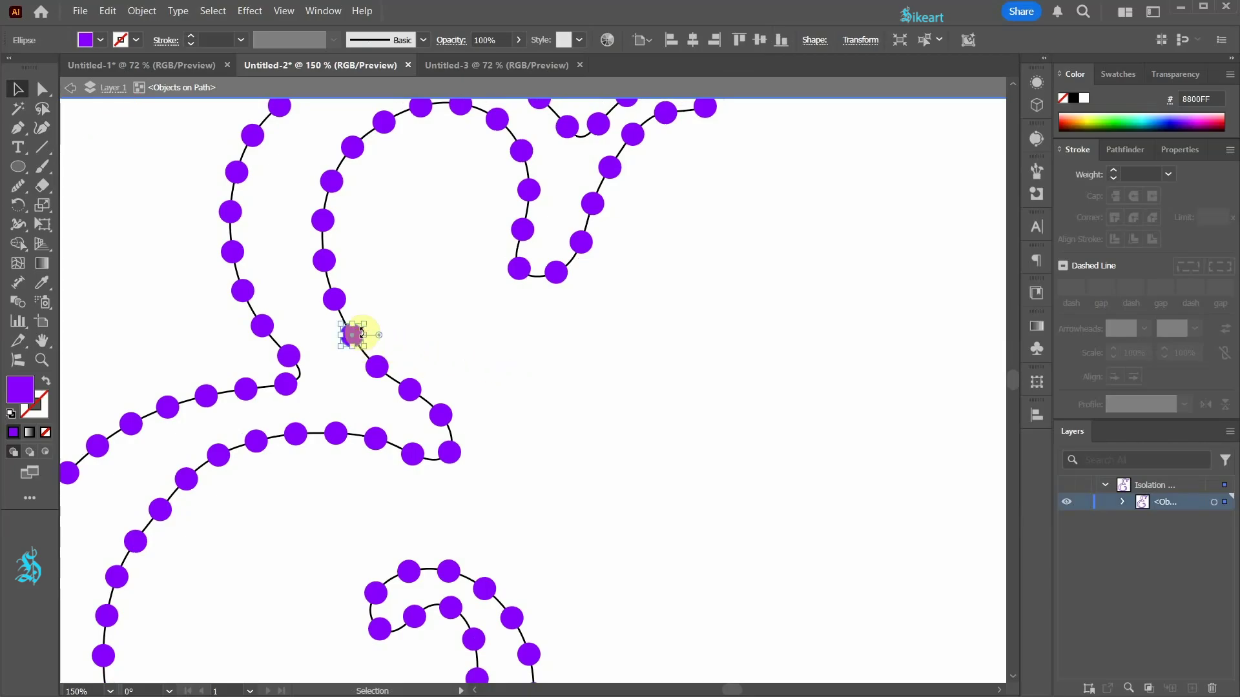
click(217, 17)
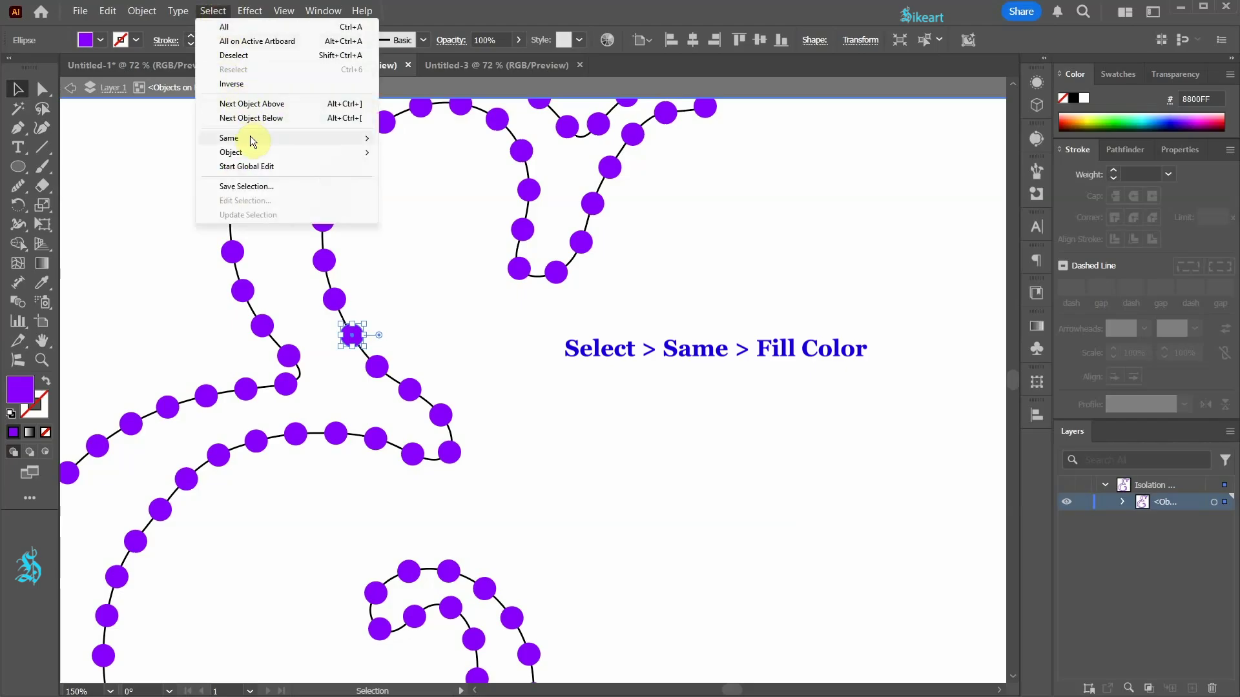
mouse_move(250, 137)
click(416, 190)
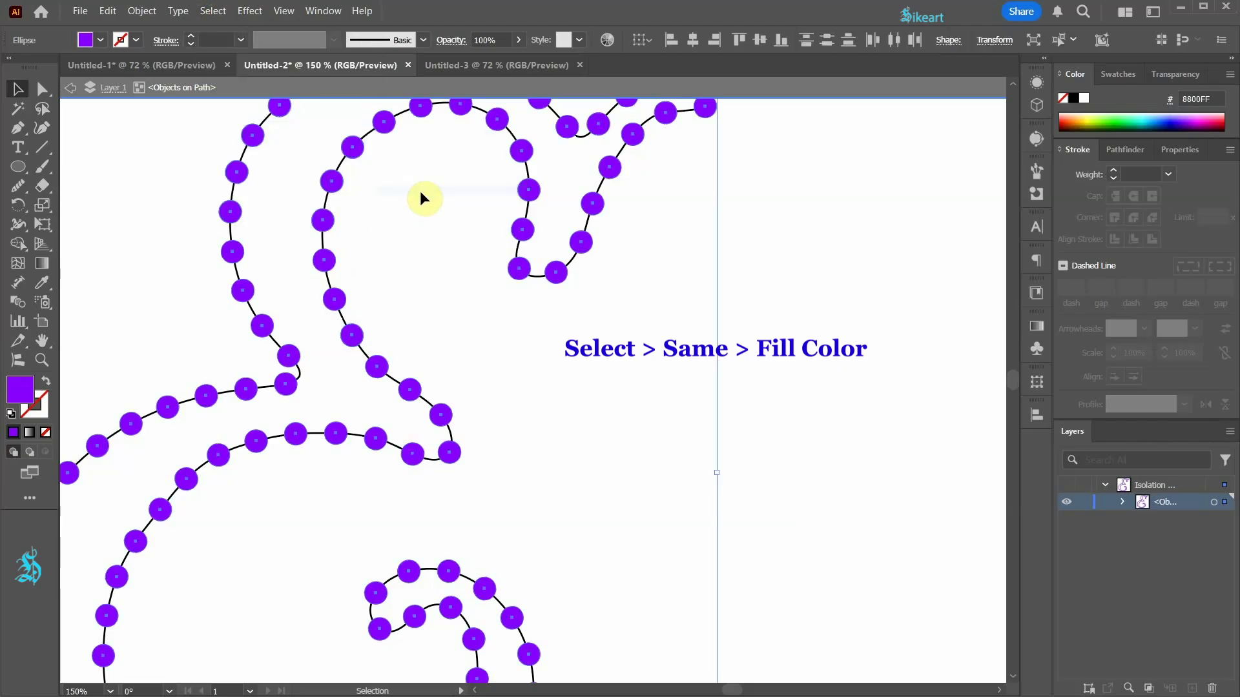
drag(1075, 118, 1119, 114)
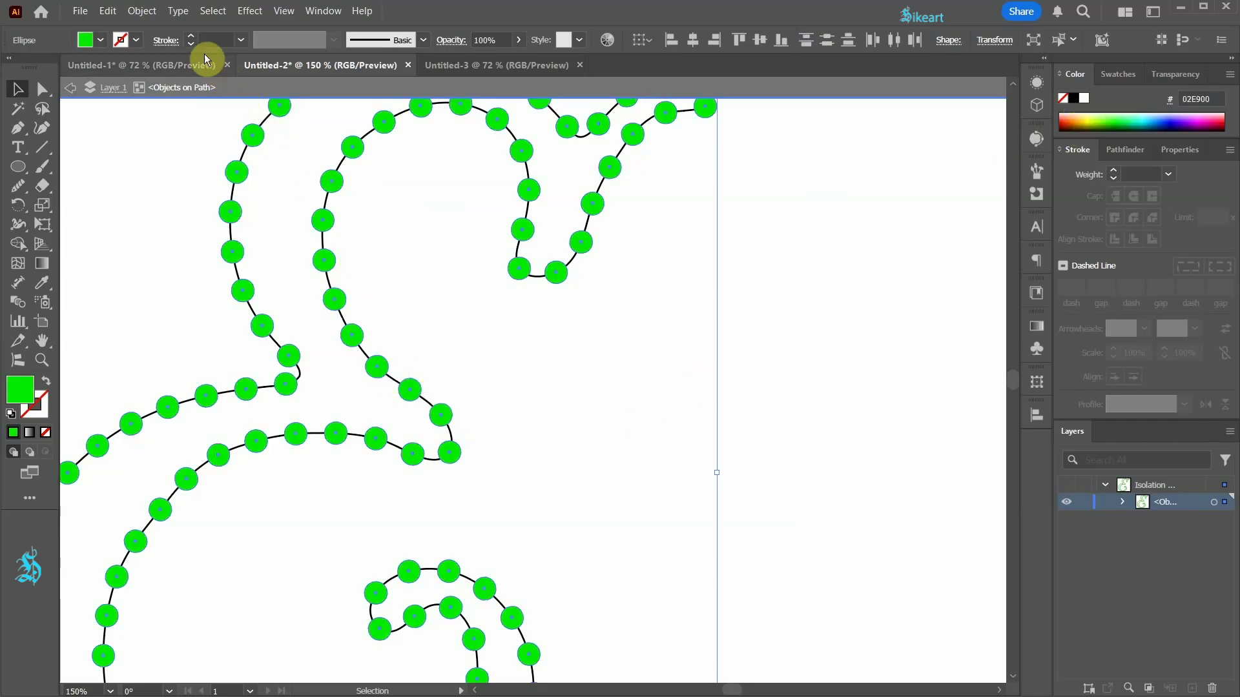
Step: Enlarge each dot individually with Transform Each, scaling to 122
click(141, 11)
mouse_move(168, 27)
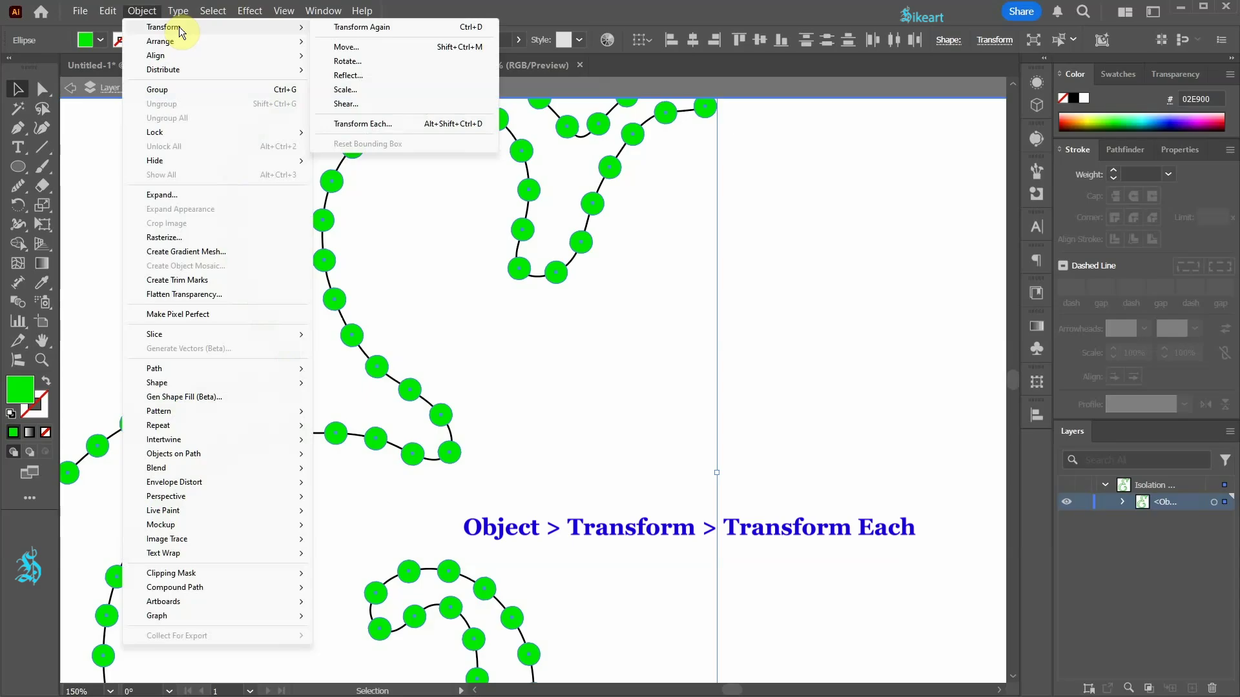
click(411, 123)
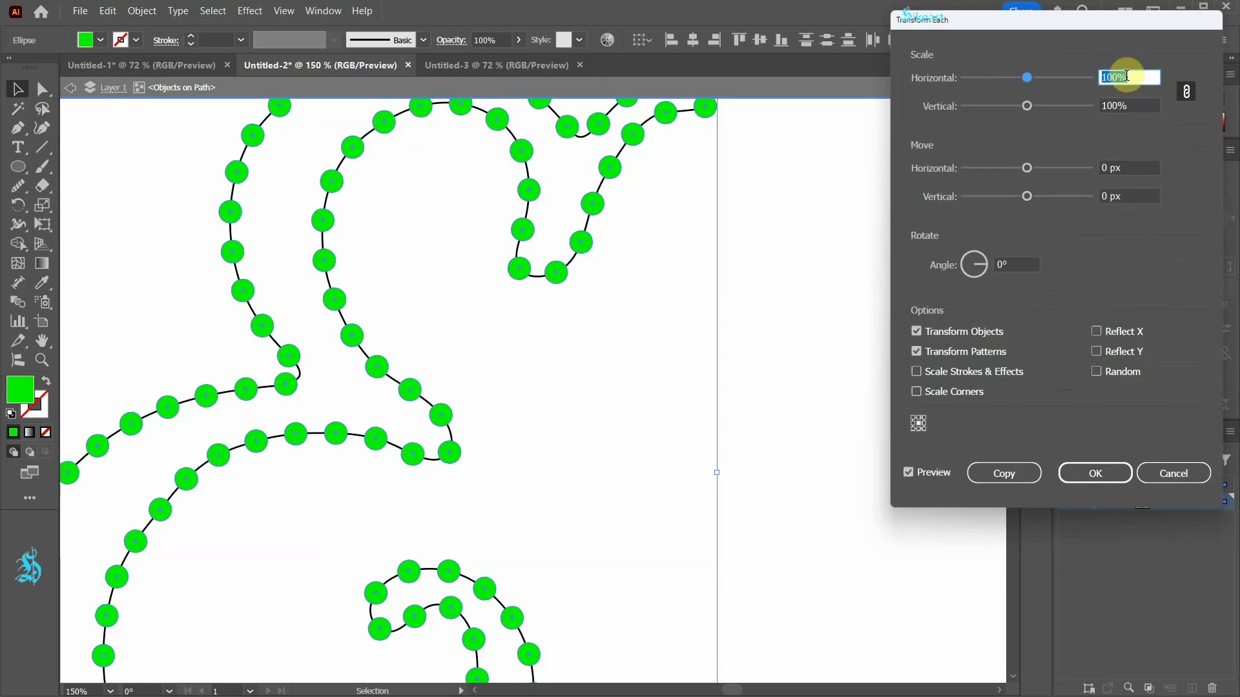
text(122)
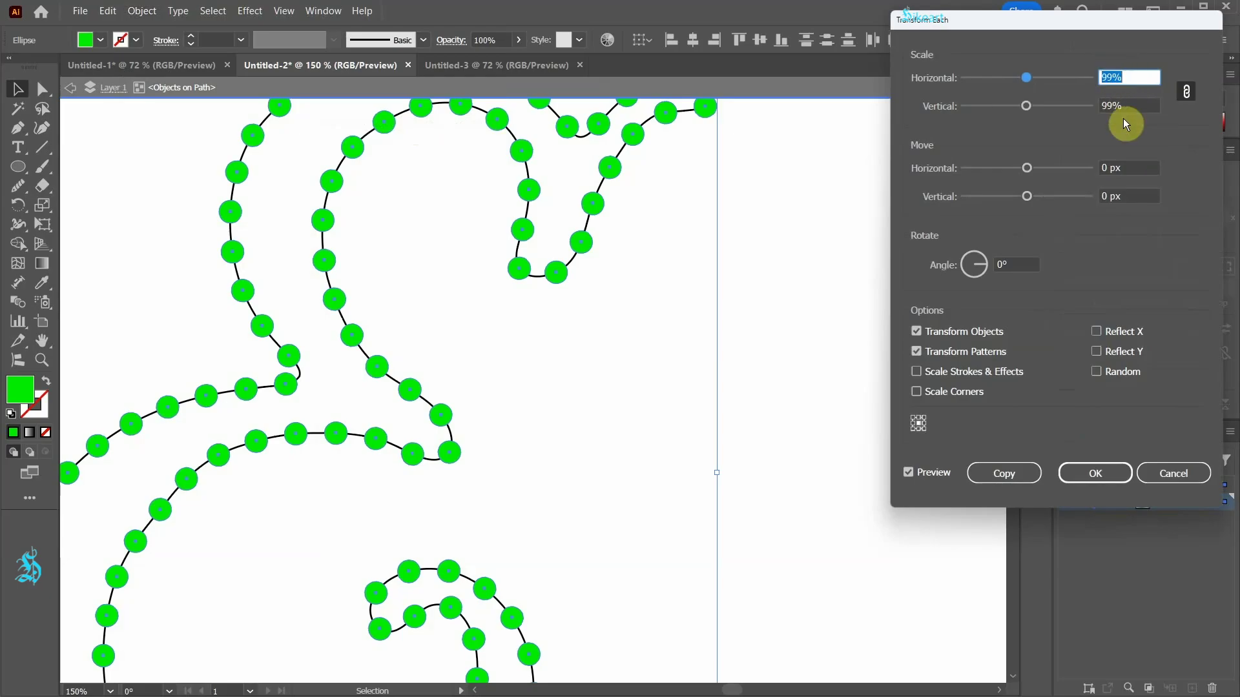
click(1092, 472)
click(894, 458)
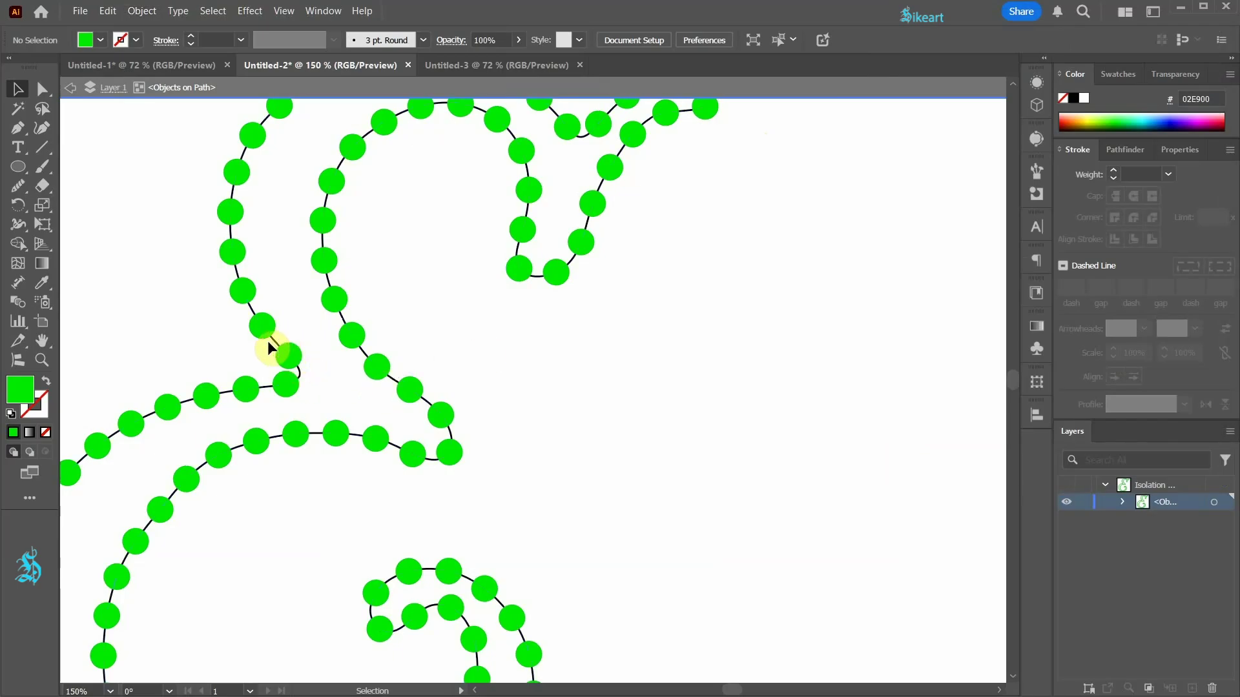
Step: Set the ampersand path's stroke to None and switch to the Untitled-3 document
key(a)
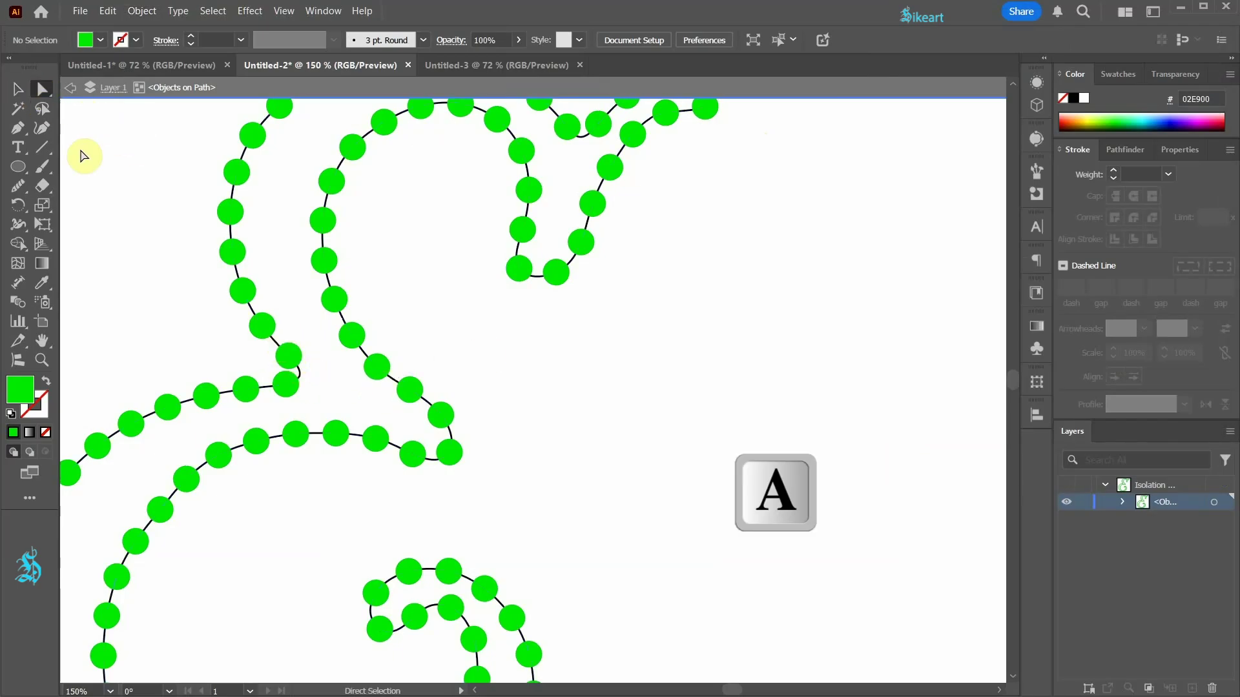
click(227, 396)
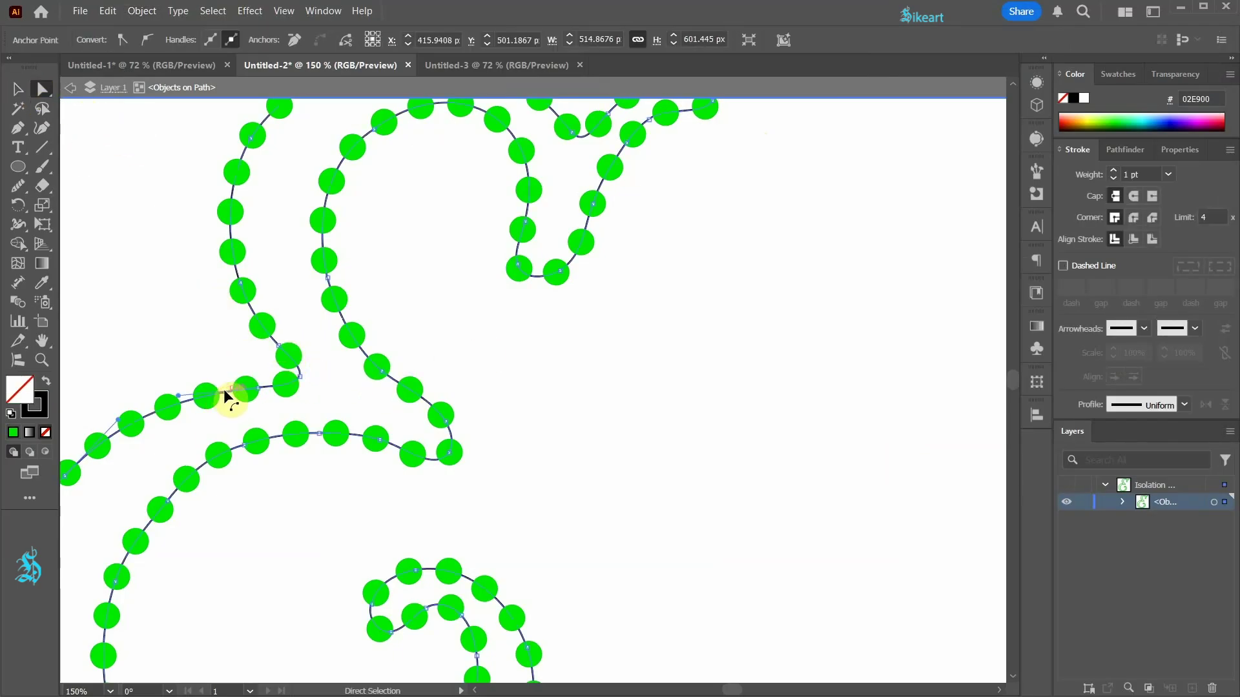
click(43, 398)
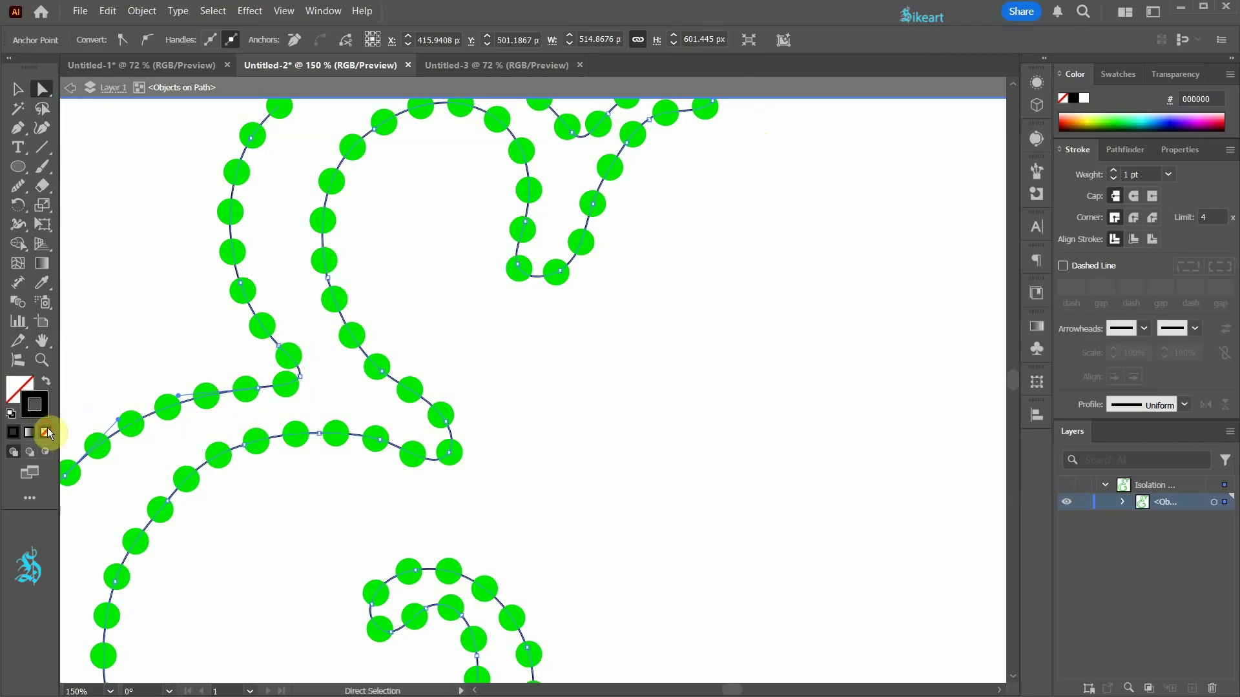
click(47, 433)
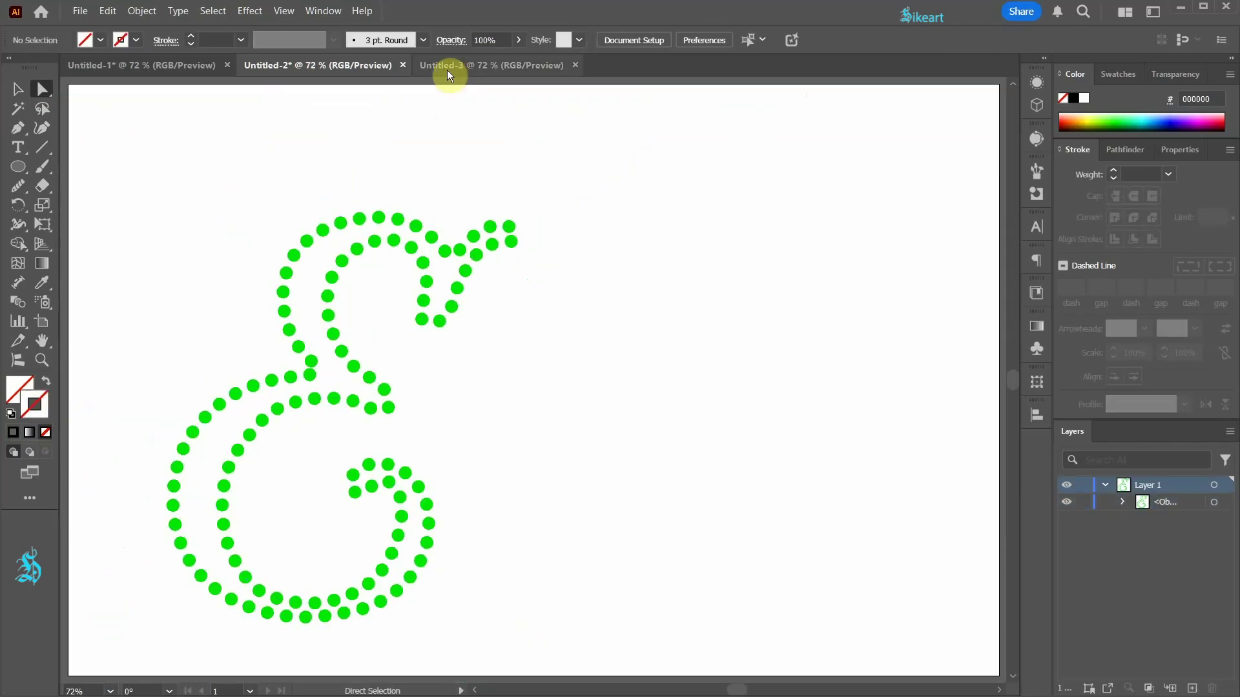
click(446, 70)
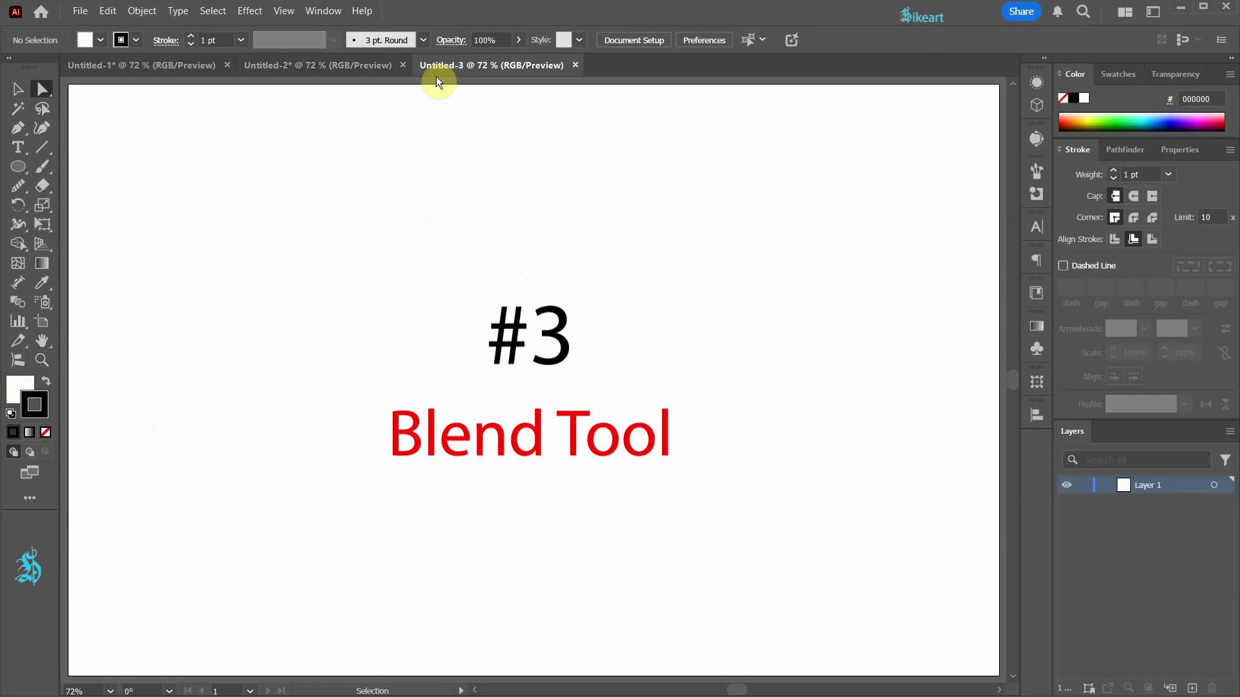
click(18, 147)
click(214, 158)
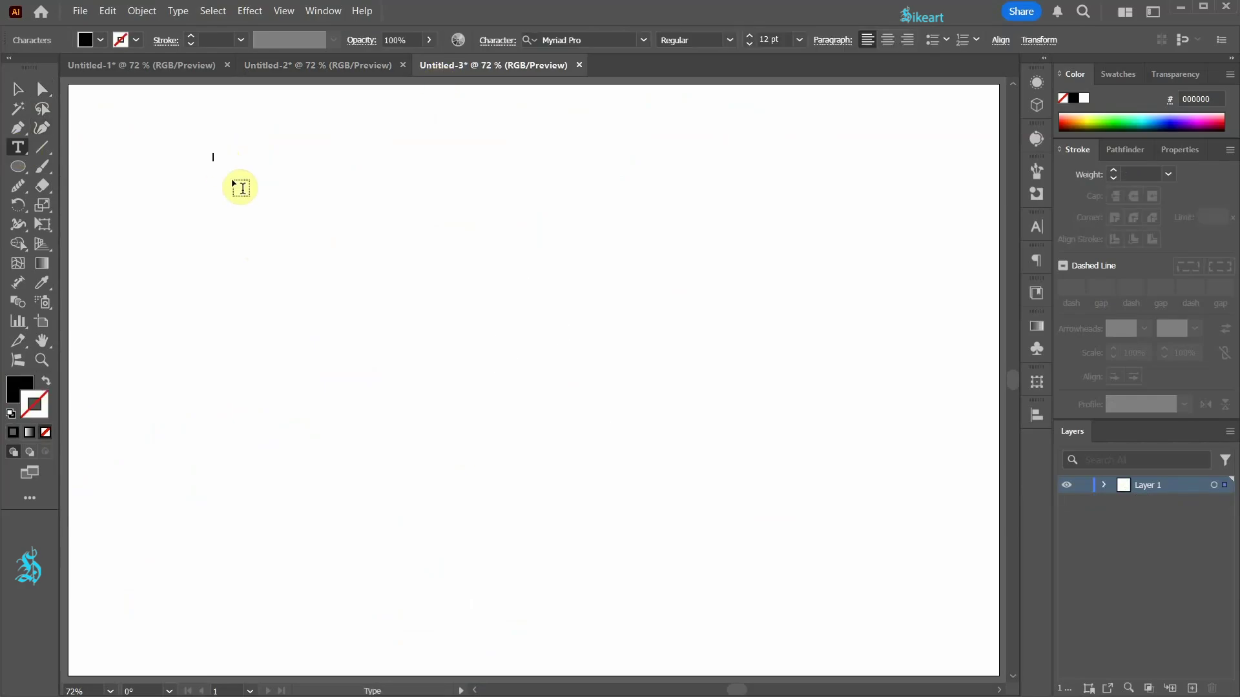
text(S)
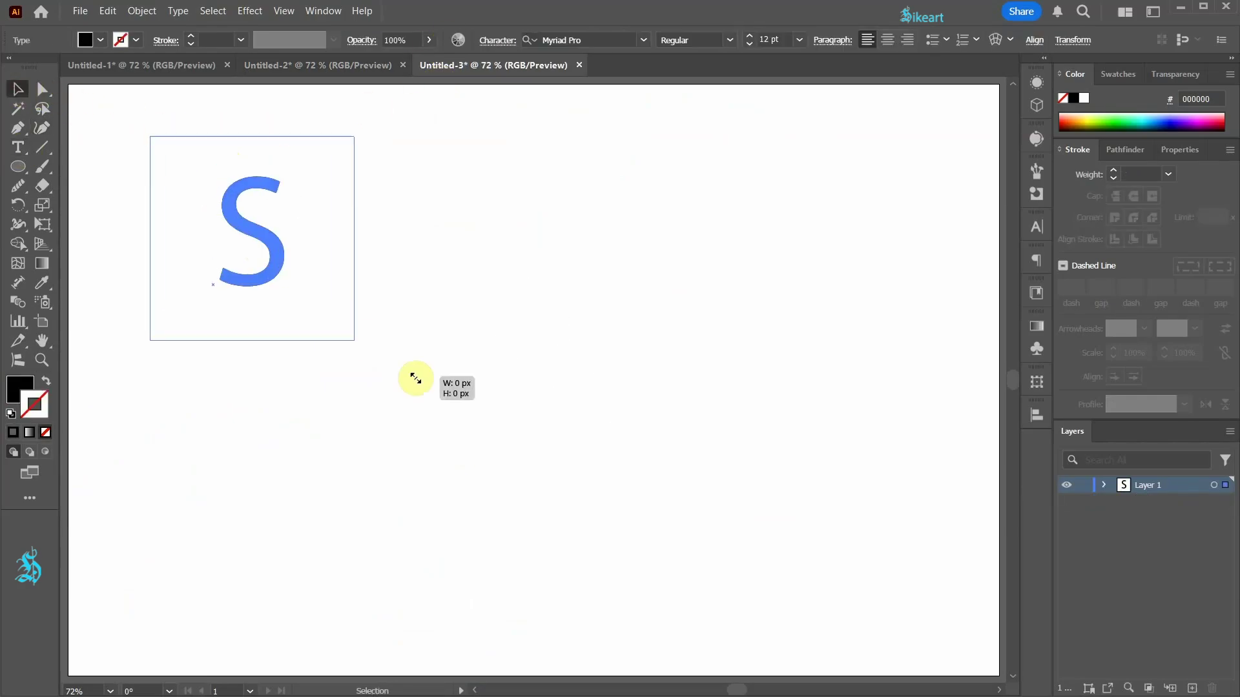
drag(409, 376, 633, 153)
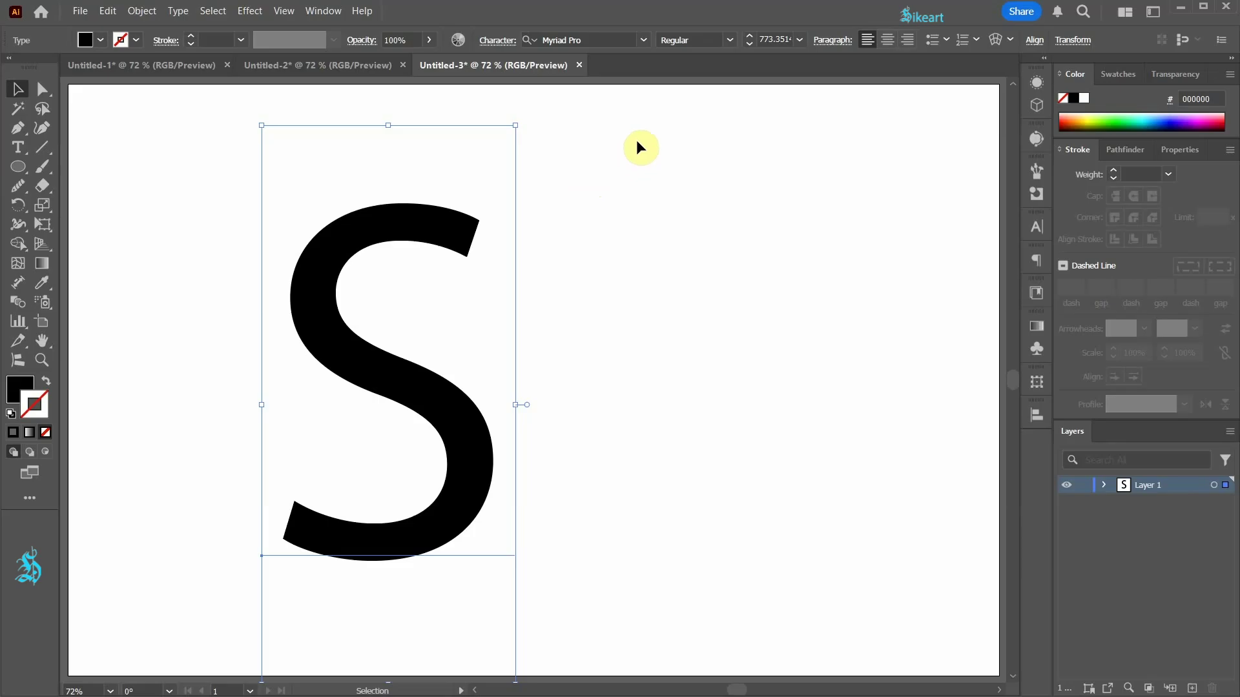
click(142, 11)
click(162, 195)
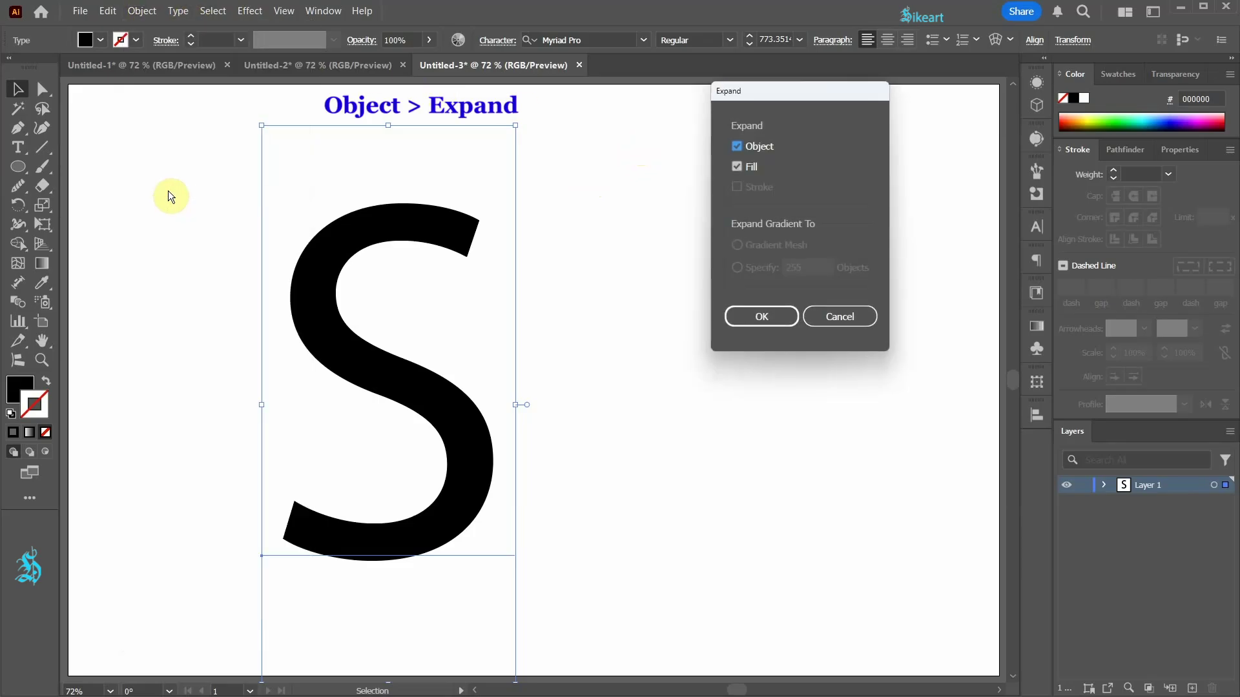
click(757, 319)
click(142, 11)
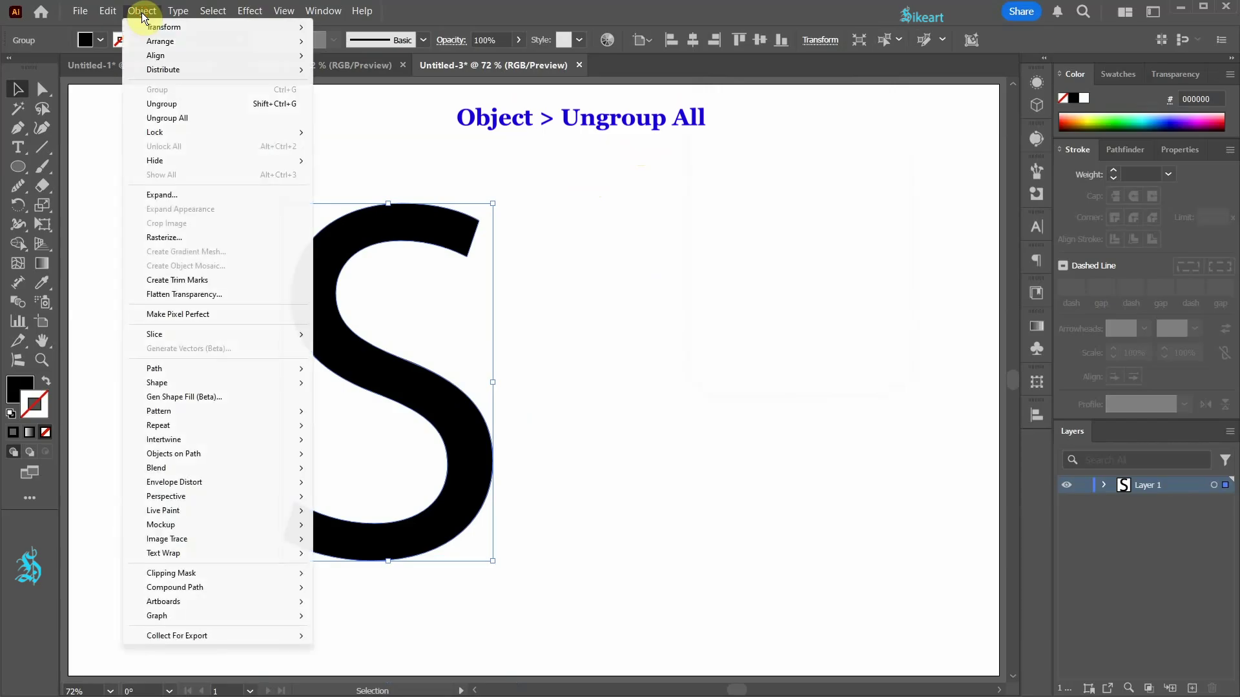
click(180, 119)
key(shift+x)
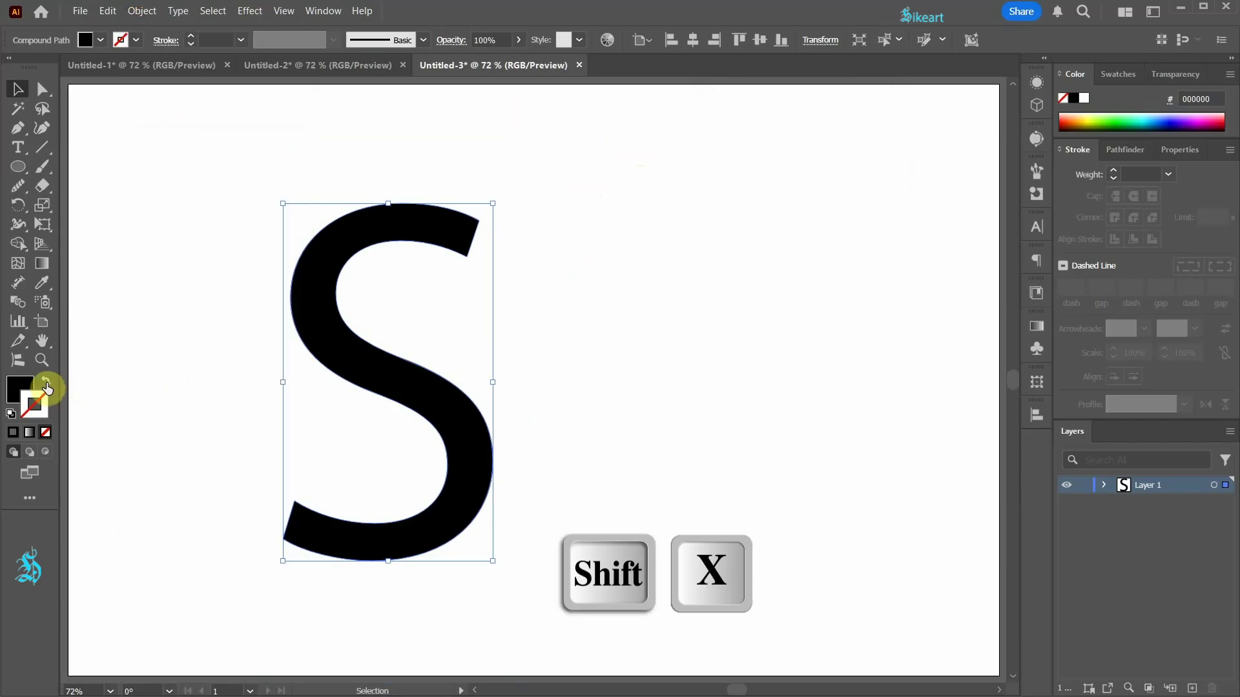
click(46, 386)
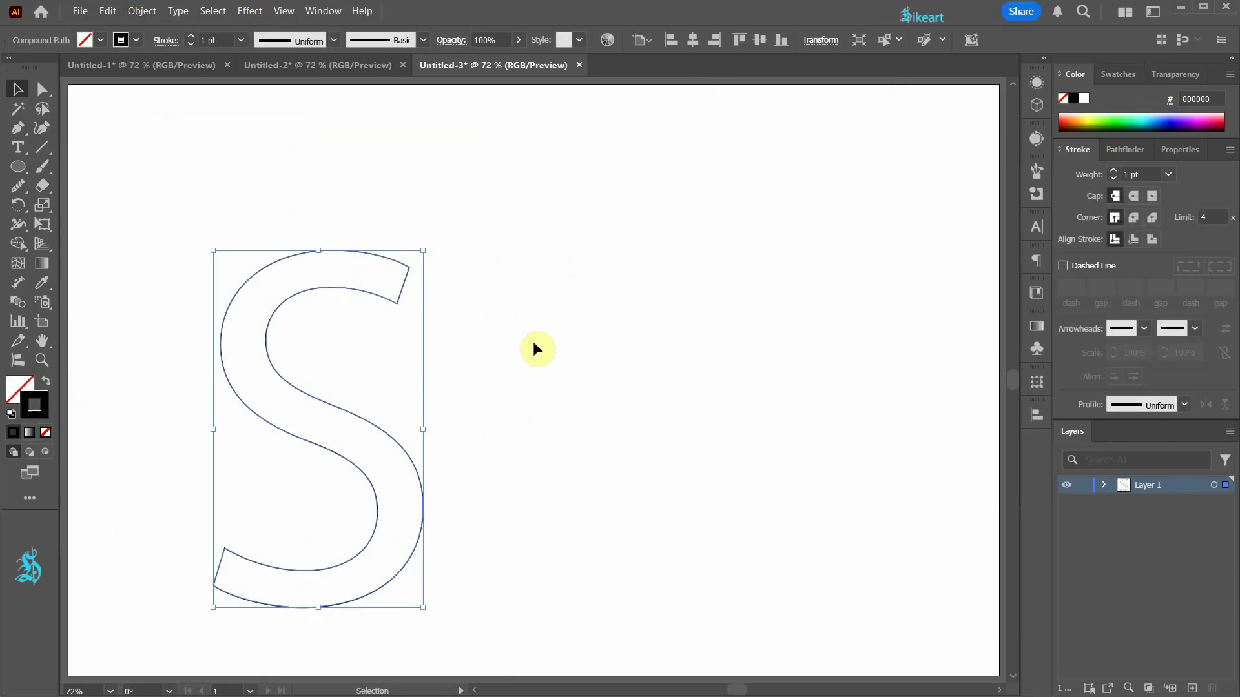
click(533, 345)
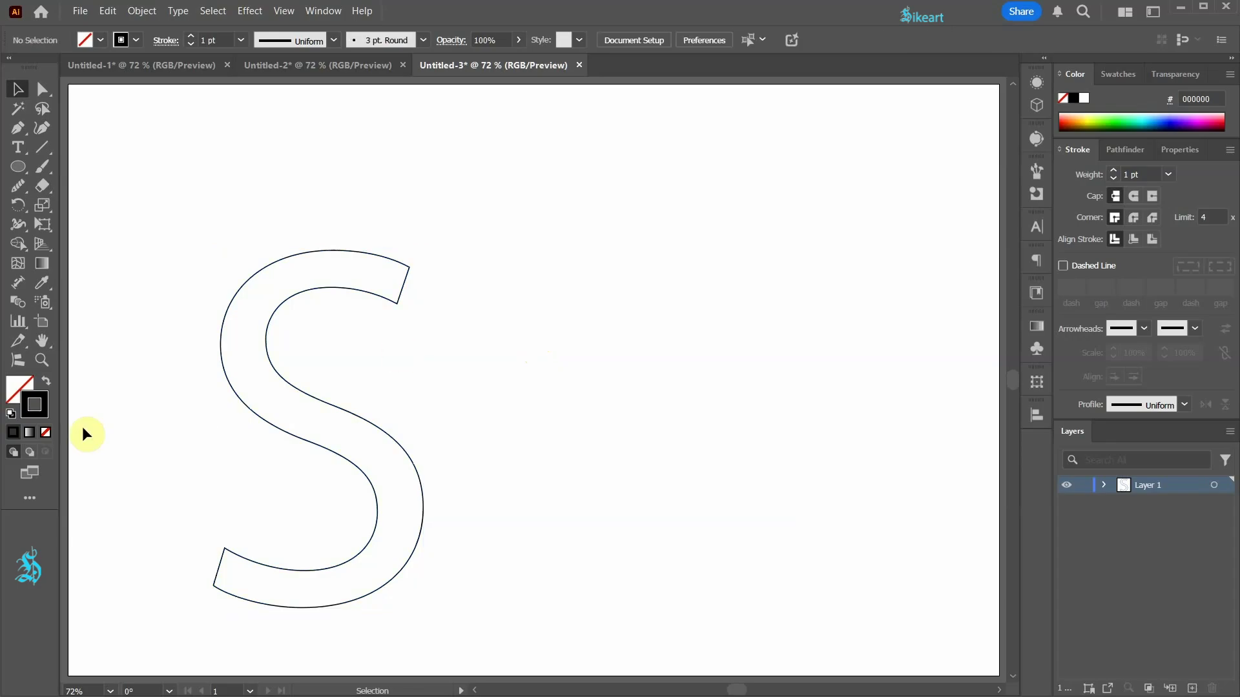
Step: Draw a small fill-only magenta (FF15FD) dot at the artboard's top-left
click(47, 386)
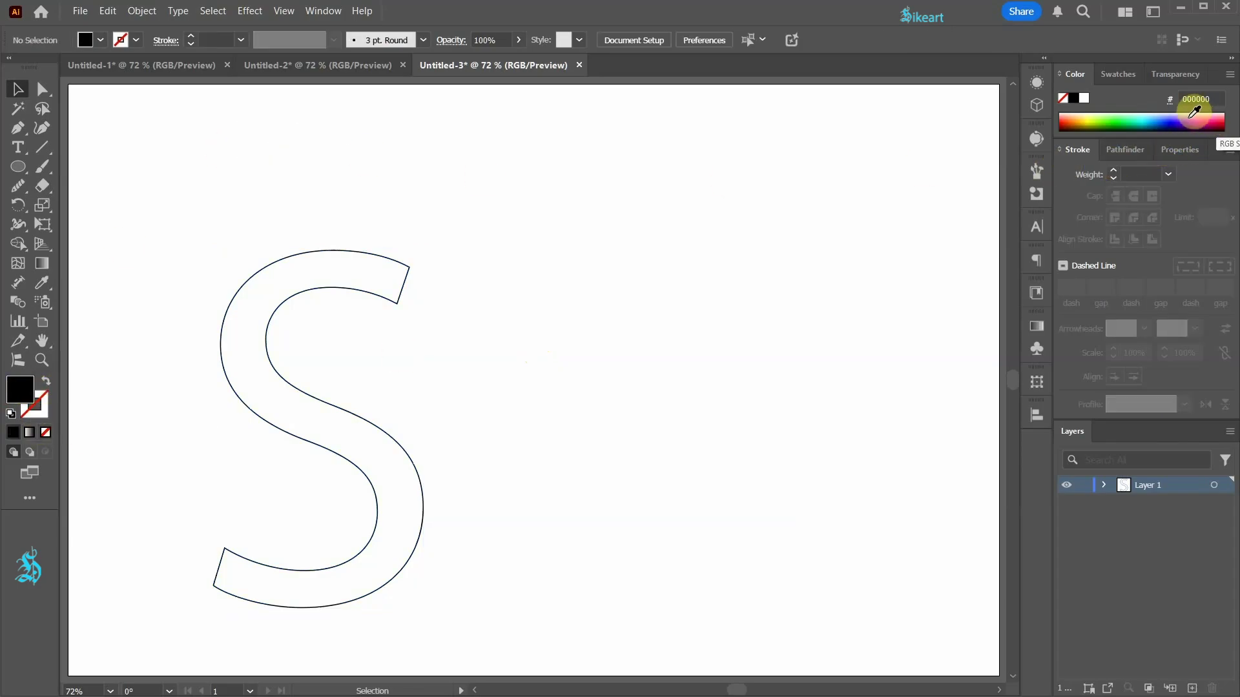
click(1192, 115)
key(l)
mouse_move(123, 127)
mouse_down()
mouse_move(139, 142)
mouse_move(936, 146)
mouse_up()
Step: Colour the copied dot on the right blue (3900E9) and select both dots together
key(v)
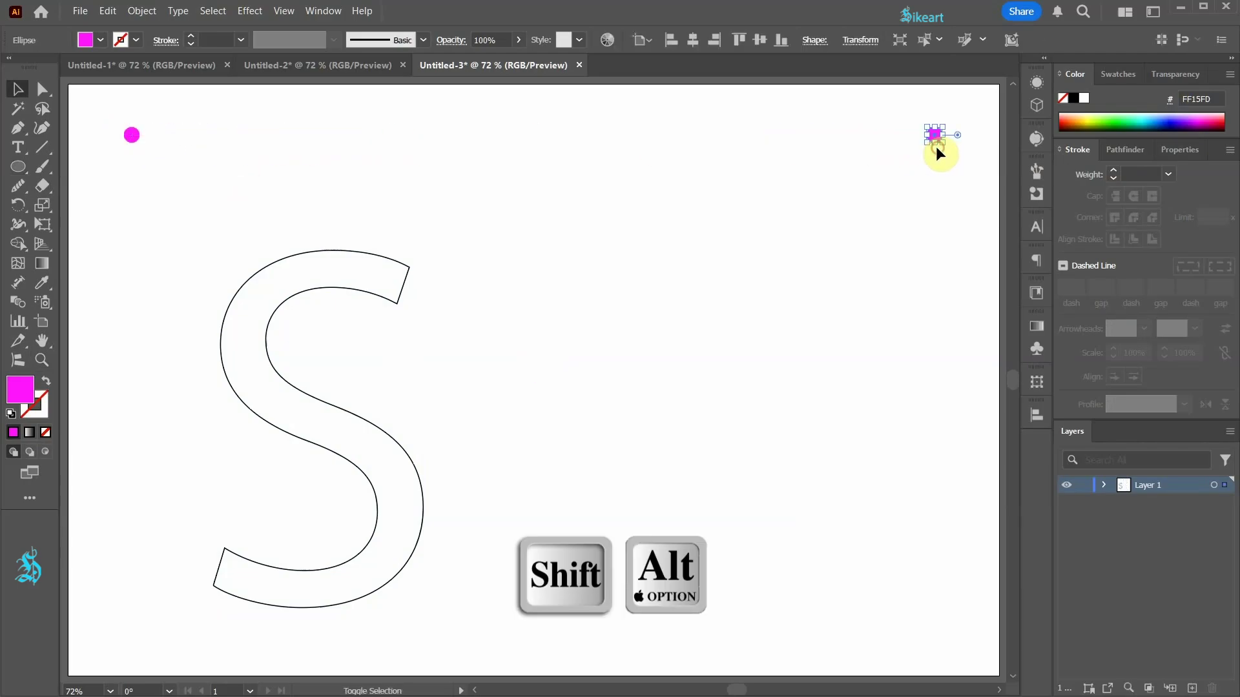
click(1180, 115)
click(964, 206)
drag(93, 111, 962, 148)
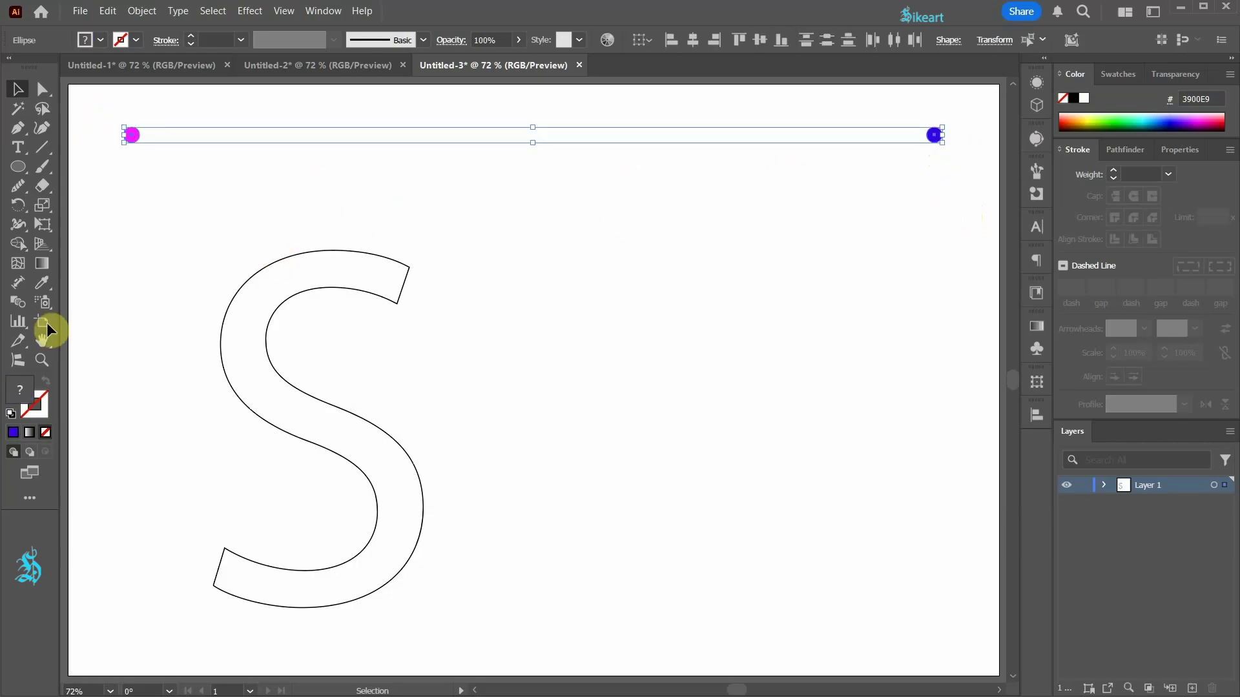
double_click(24, 304)
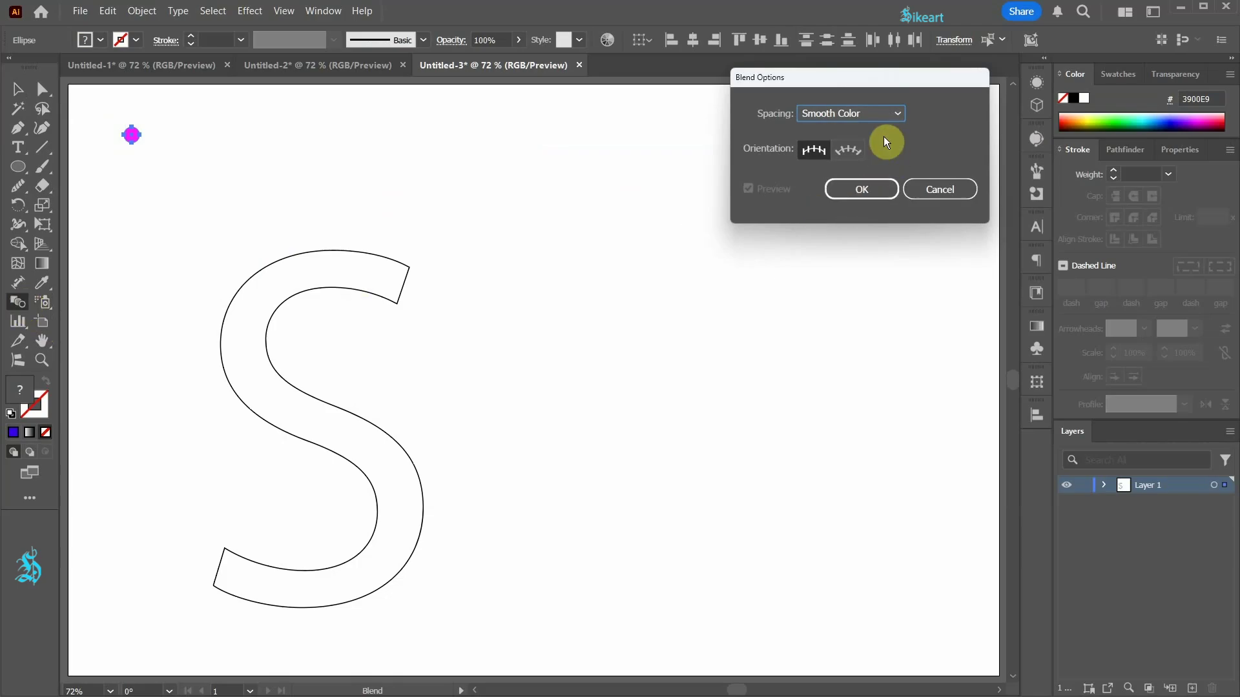
Step: Set the blend spacing to Specified Steps with 35 steps
click(901, 115)
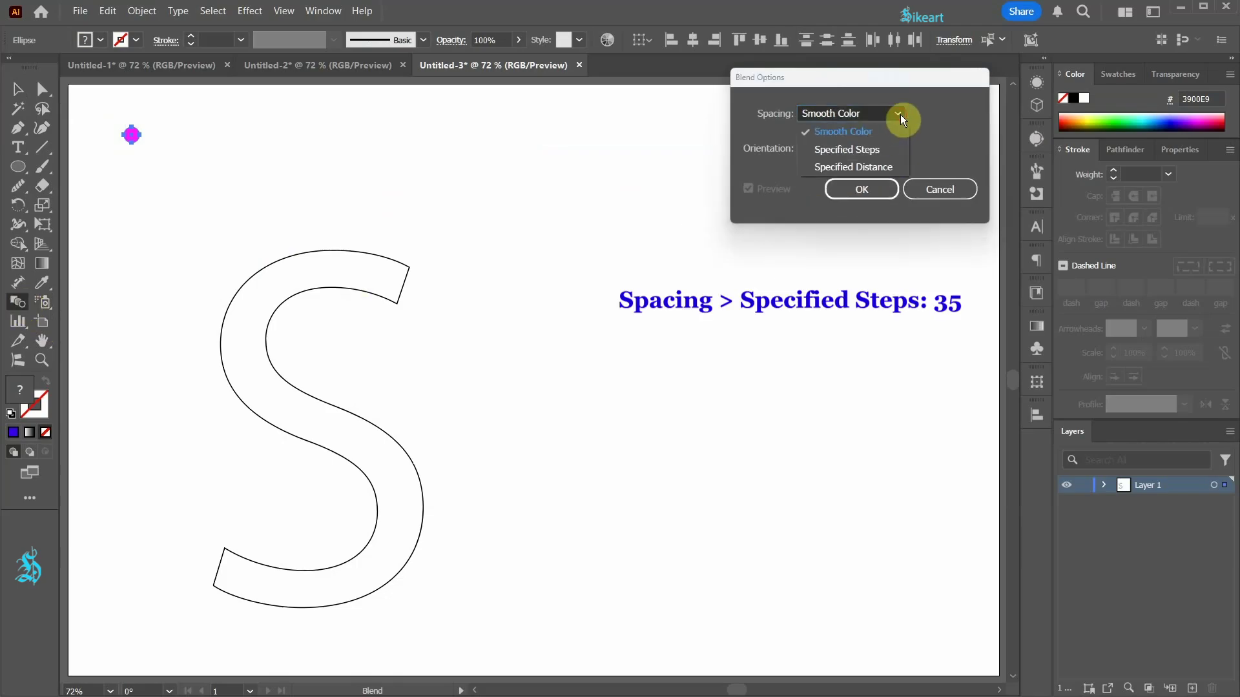
click(877, 150)
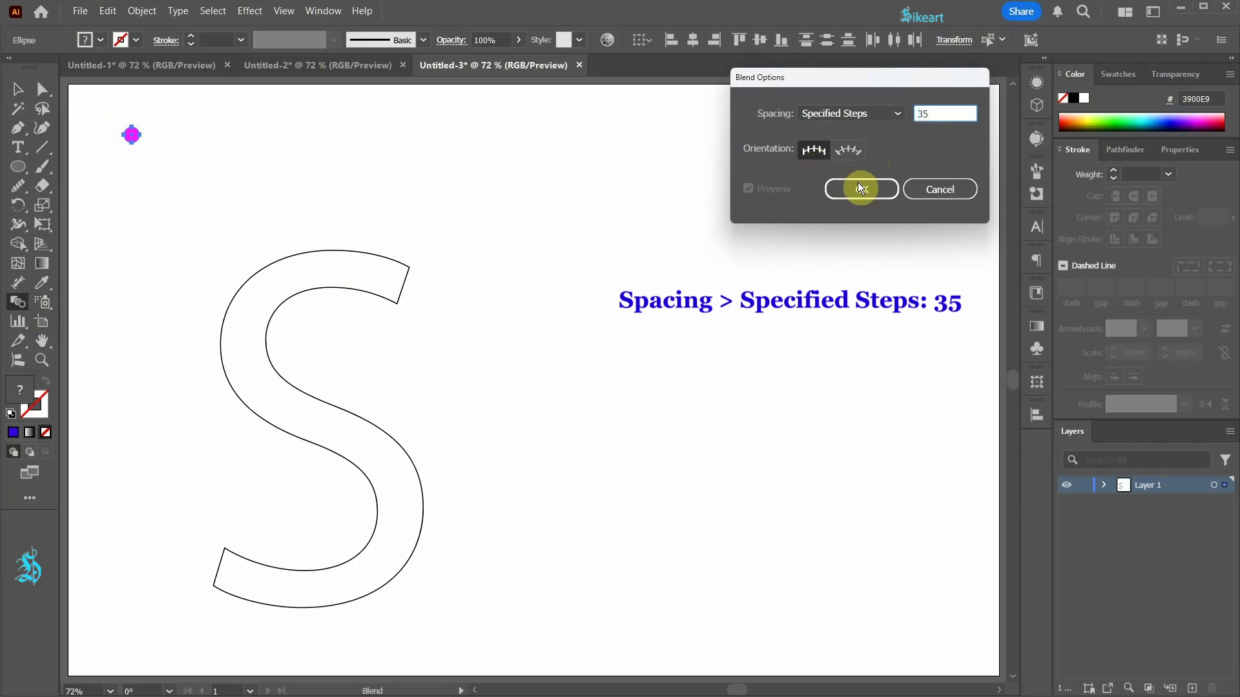
text(35)
click(884, 189)
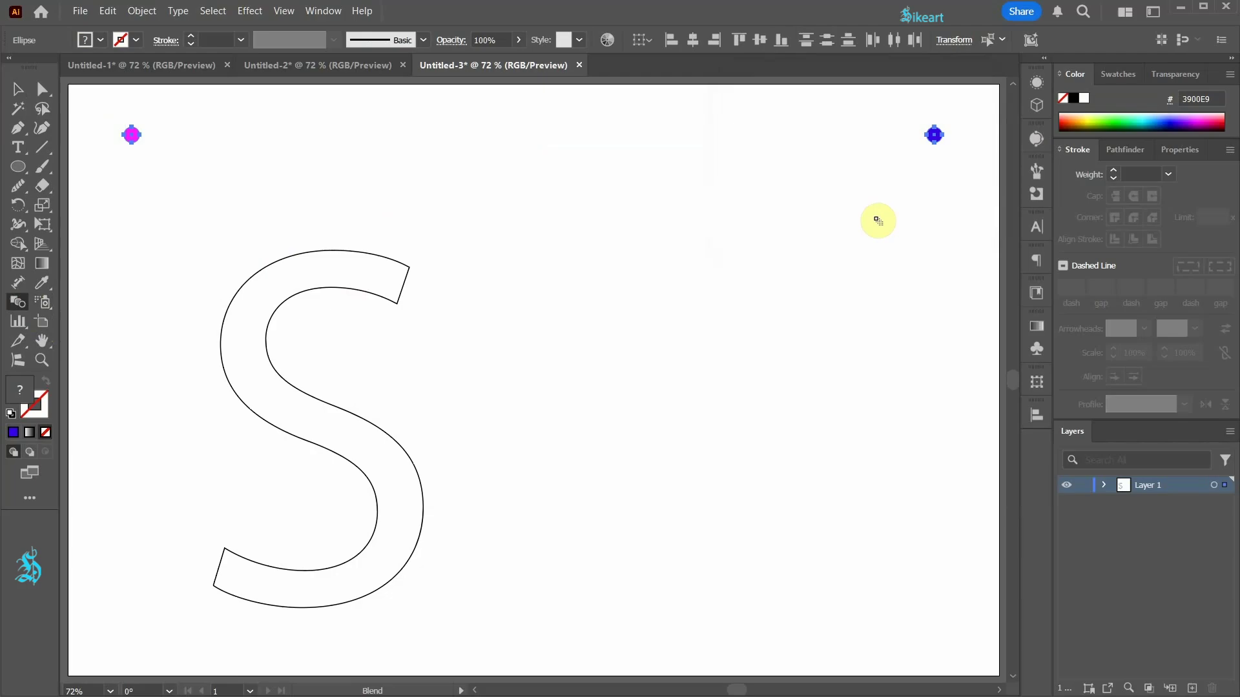
Step: Blend the blue dot with the magenta dot into a magenta-to-blue row, then deselect
click(934, 139)
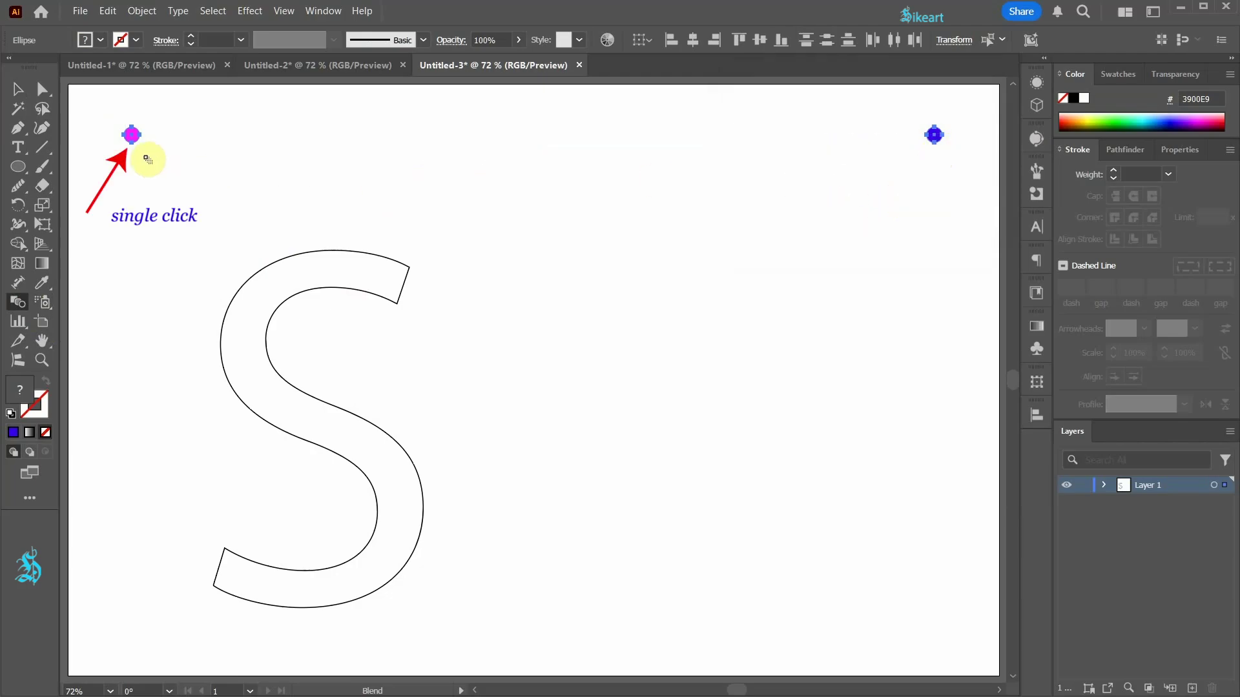
click(132, 140)
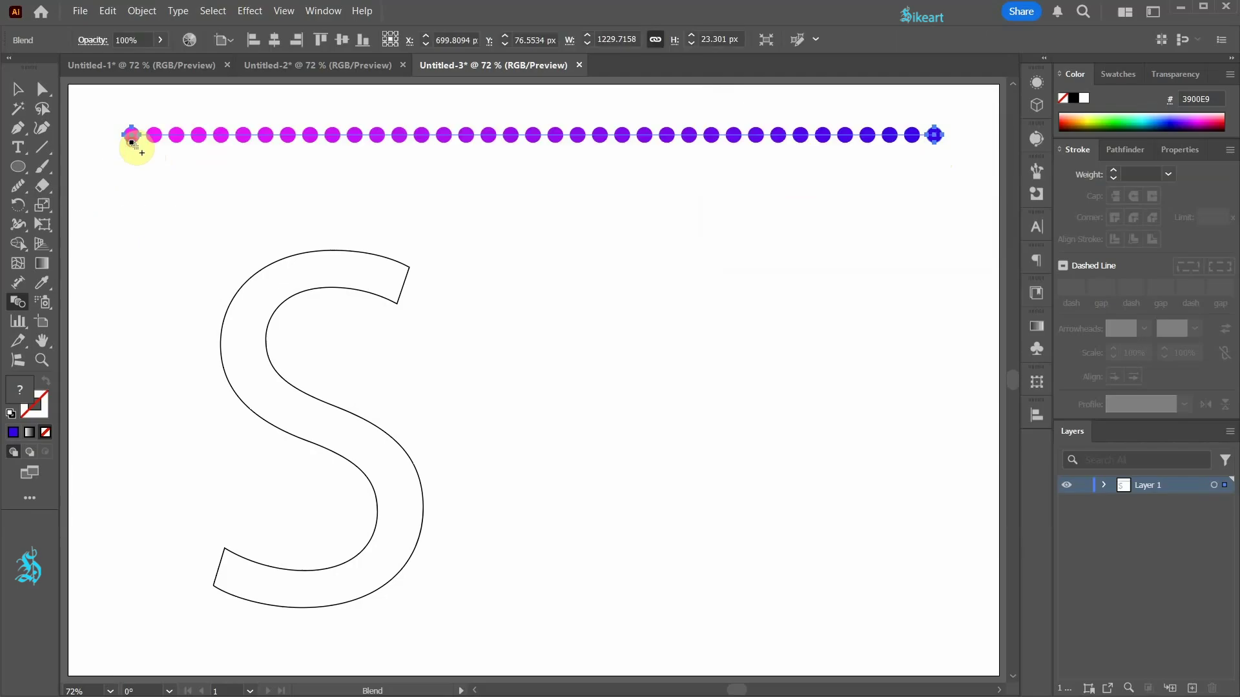
key(v)
click(479, 284)
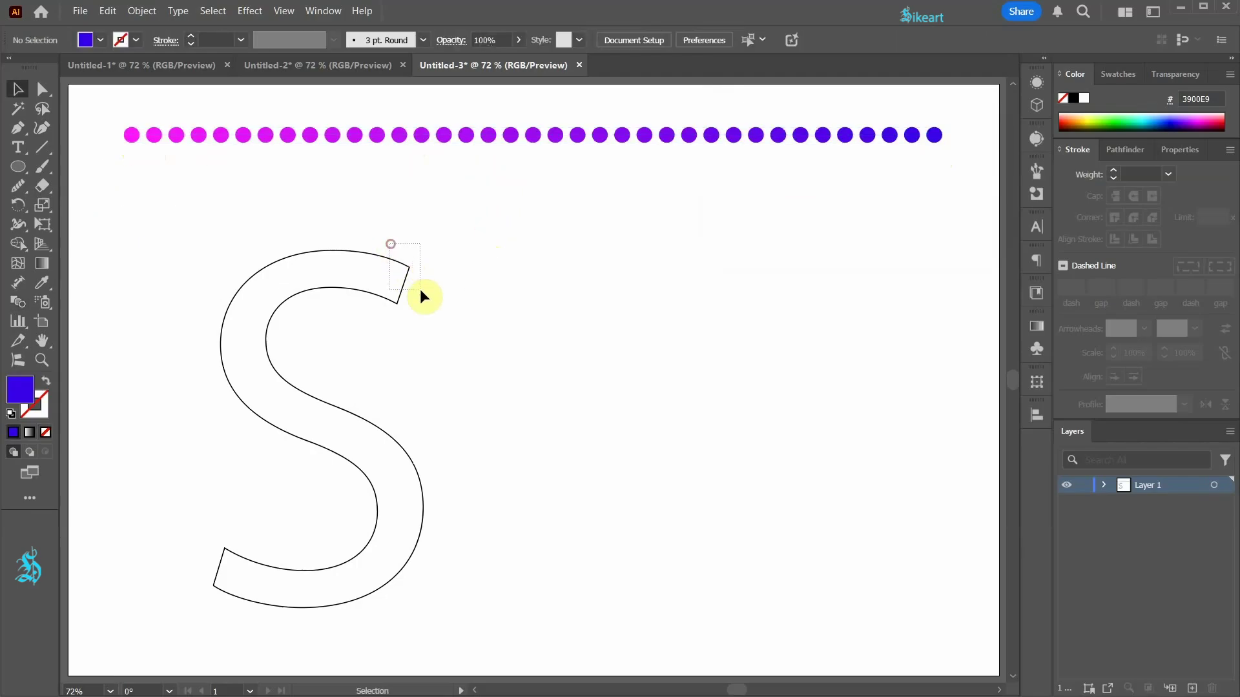
Step: Release the outlined letter S from a compound path into a plain path
click(407, 277)
click(1104, 485)
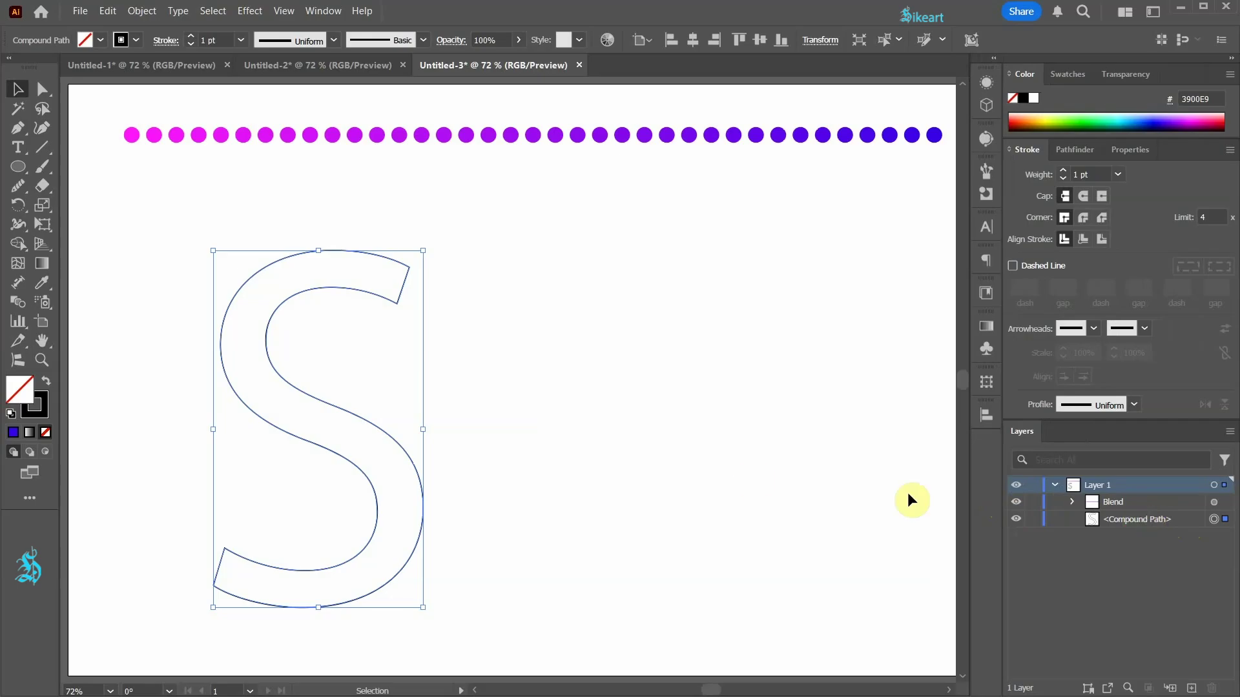
click(152, 13)
mouse_move(225, 584)
click(359, 600)
Step: Add the dot blend to the selection and make it follow the S with Replace Spine
key(shift)
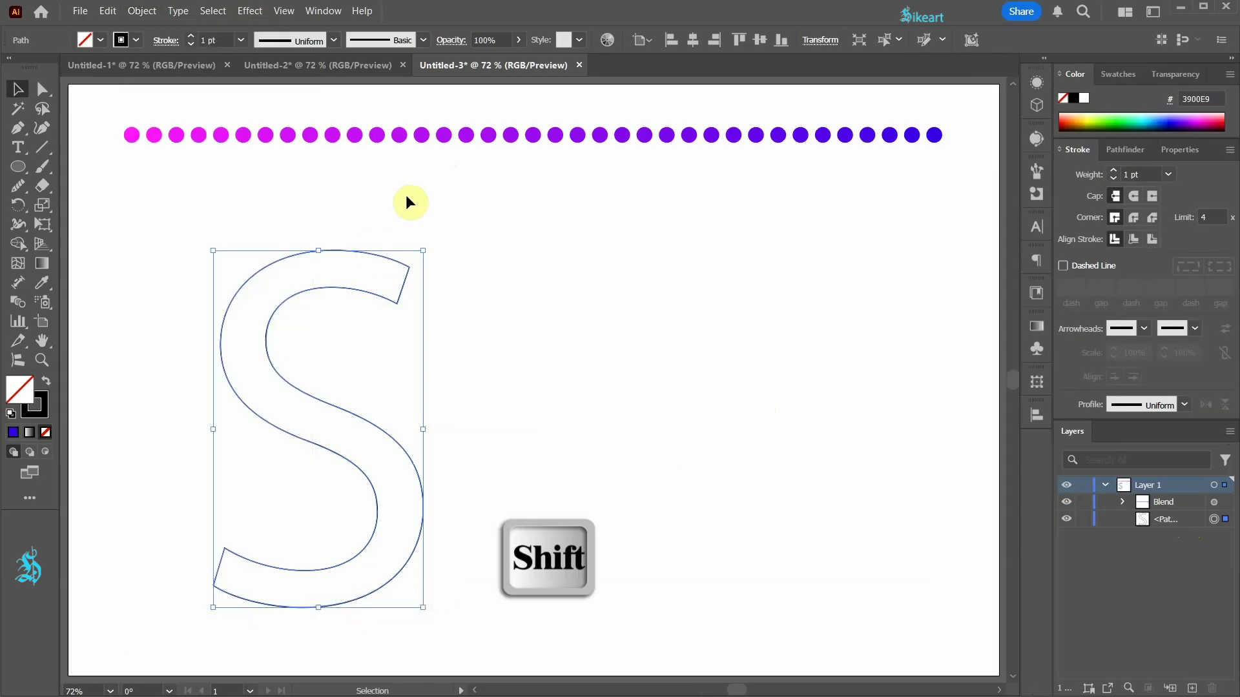
shift+click(411, 136)
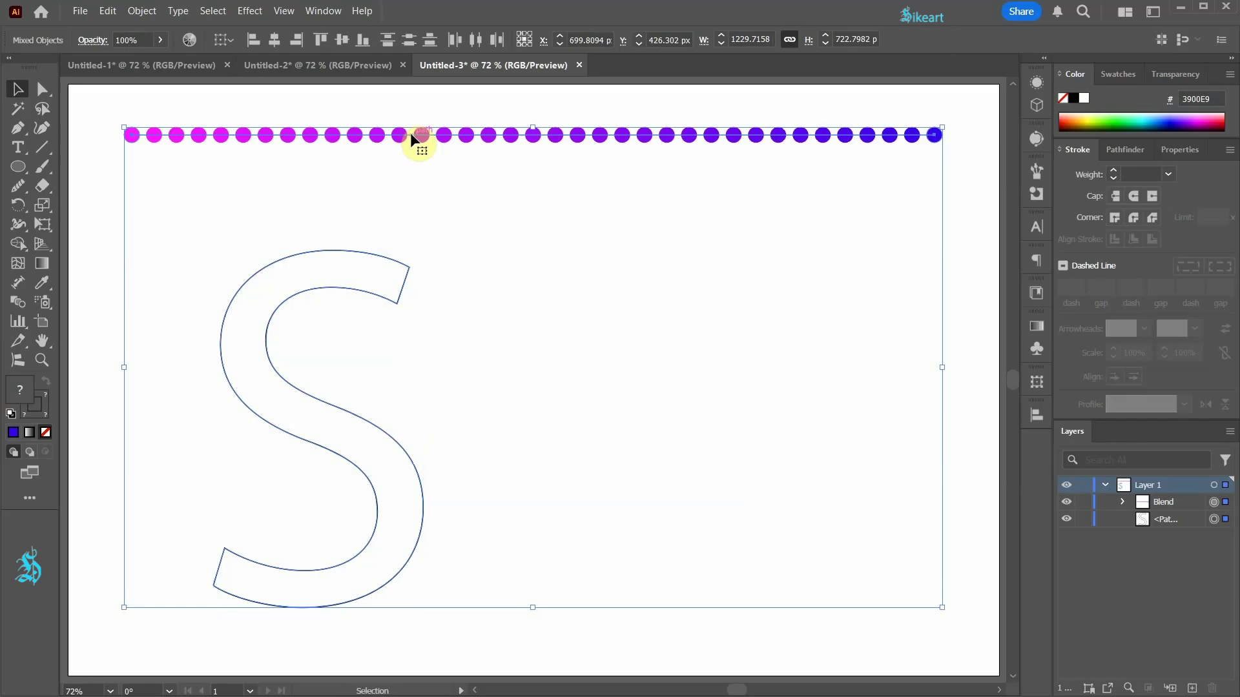
click(142, 11)
mouse_move(199, 467)
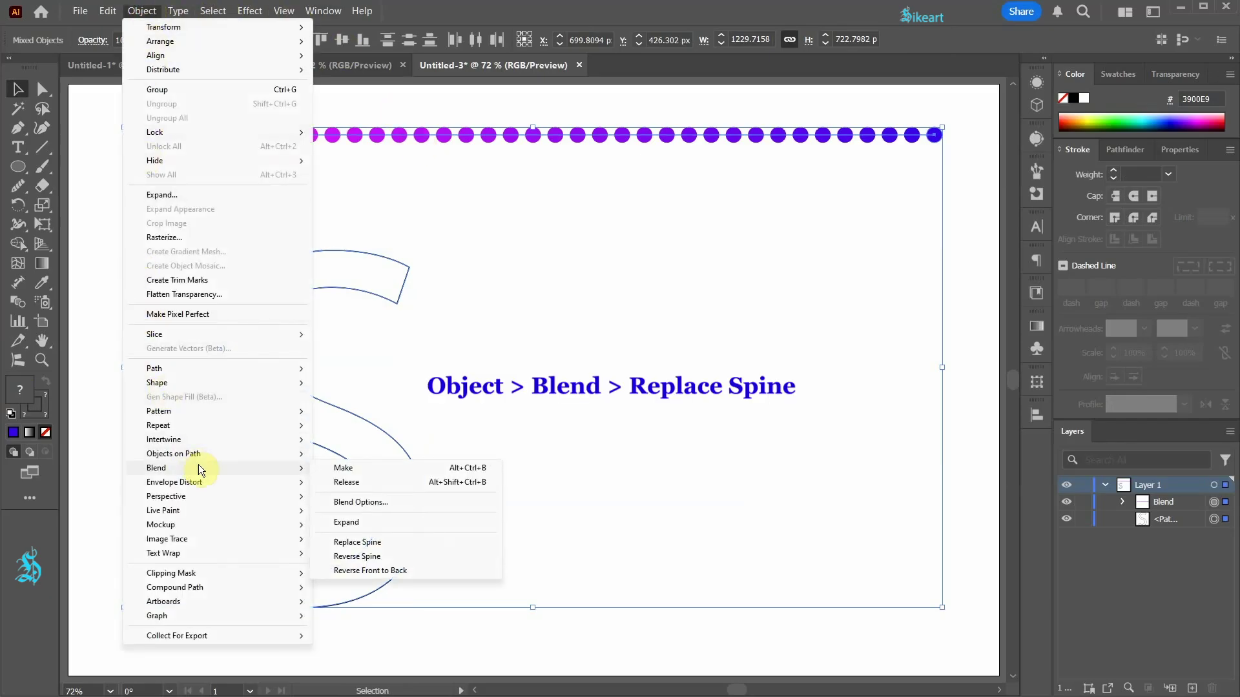
click(357, 543)
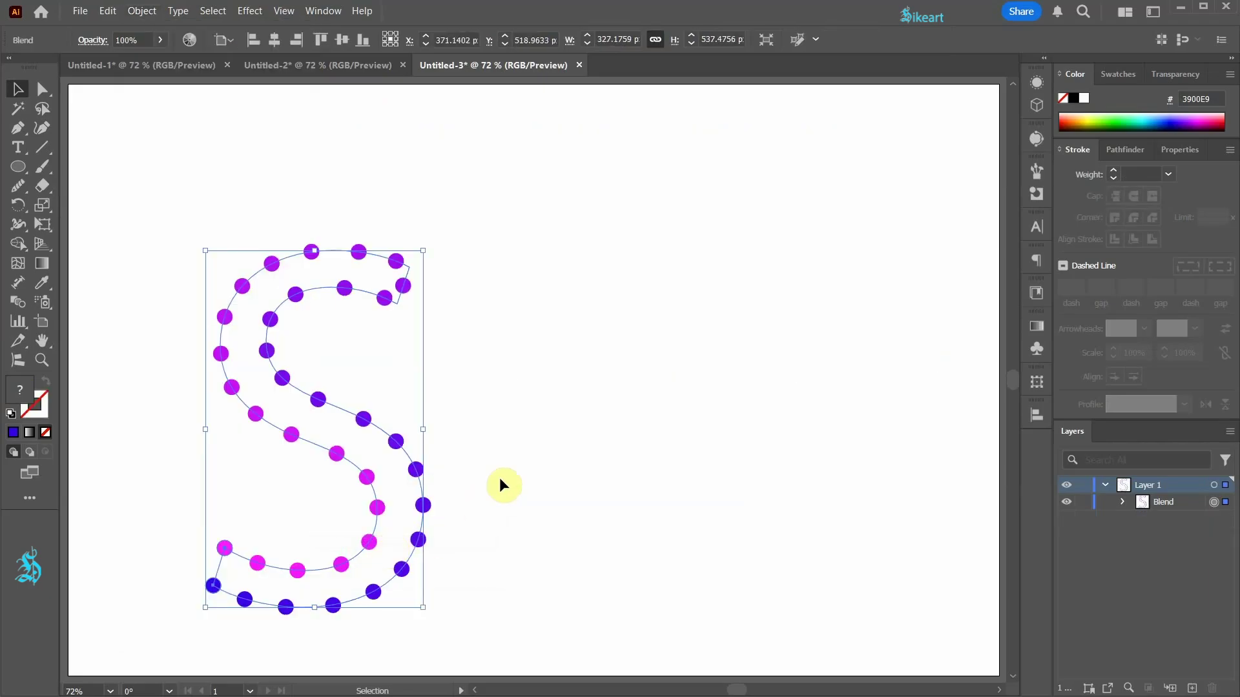
Step: Raise the S-following dot blend from 65 to 75 specified steps
double_click(17, 301)
double_click(944, 114)
text(65)
key(shift+Up)
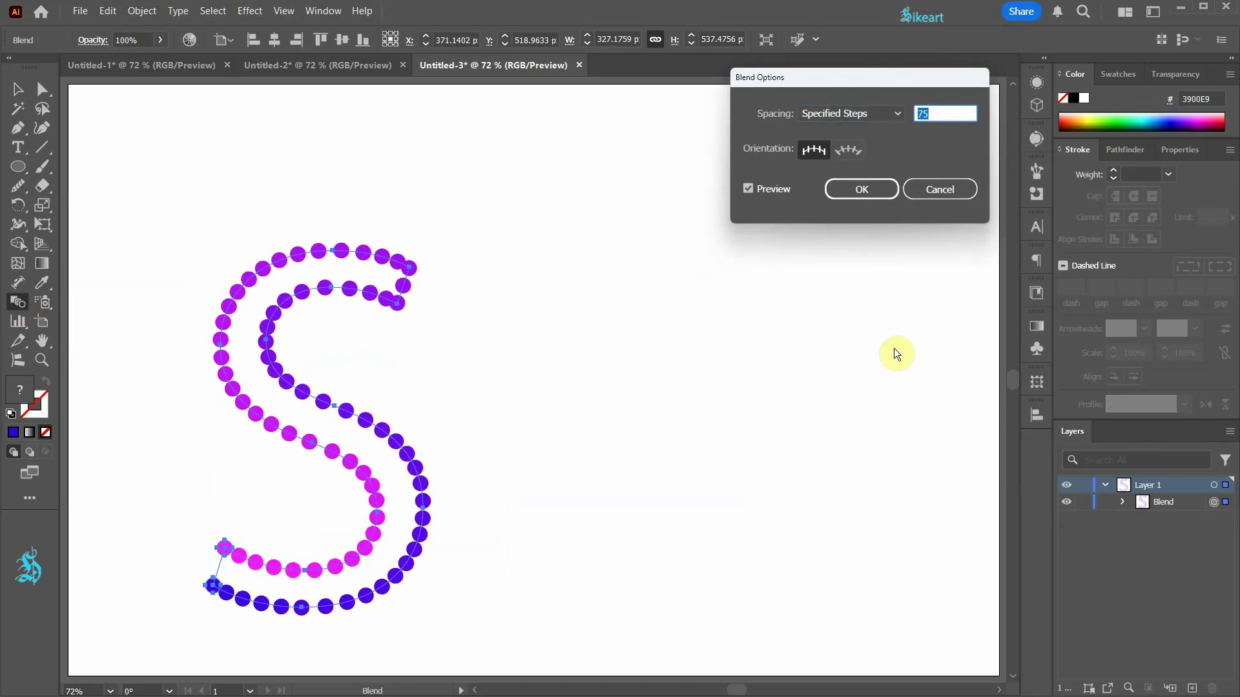
click(868, 189)
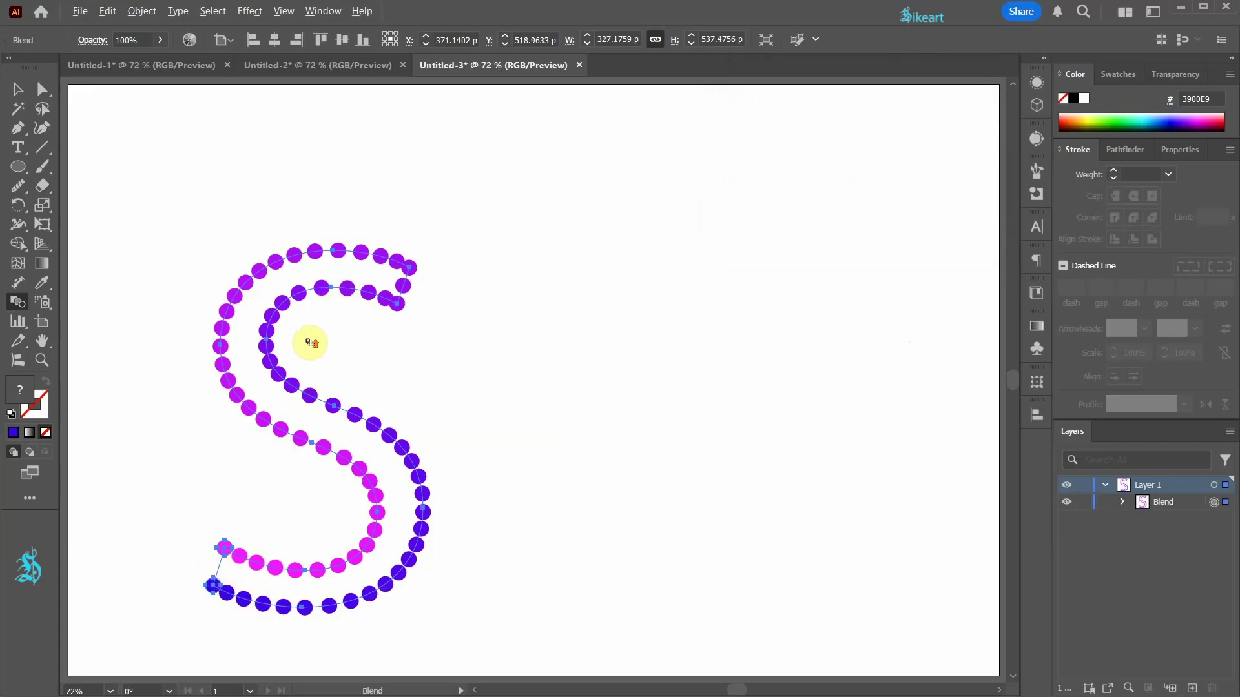
Step: Cut the S spine at its lower-left end with the Scissors tool
scroll(313, 334, up, 3)
scroll(435, 241, down, 2)
drag(49, 185, 88, 204)
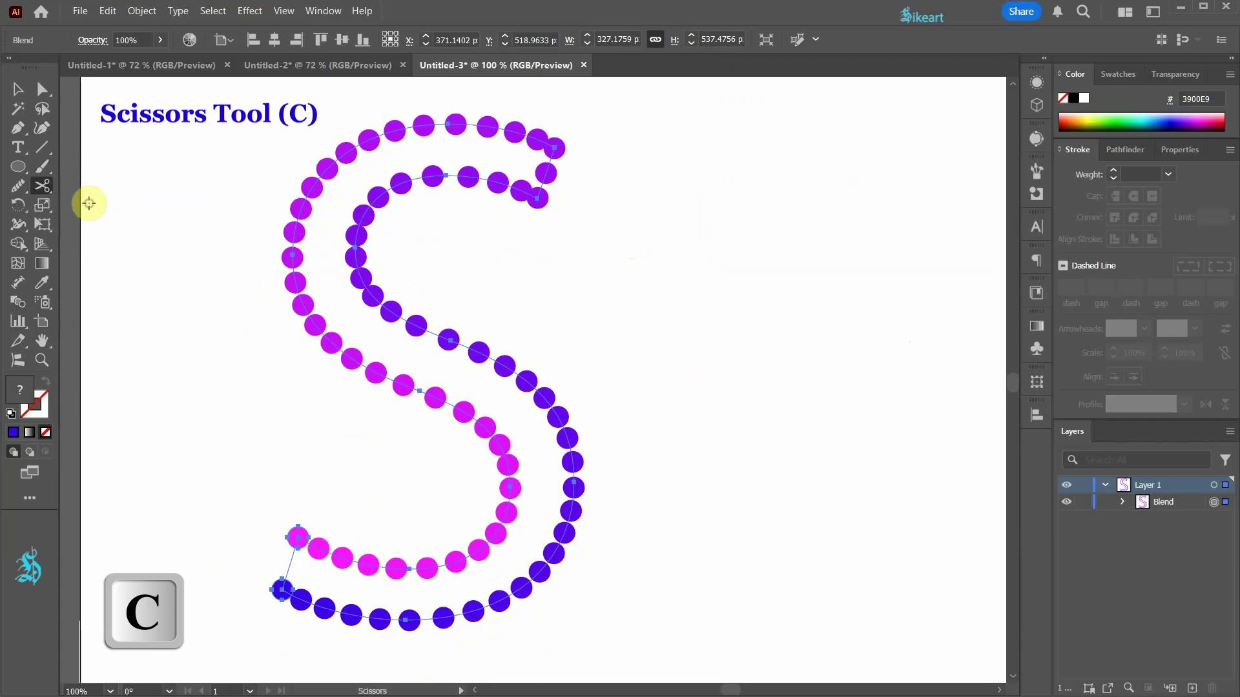
click(281, 590)
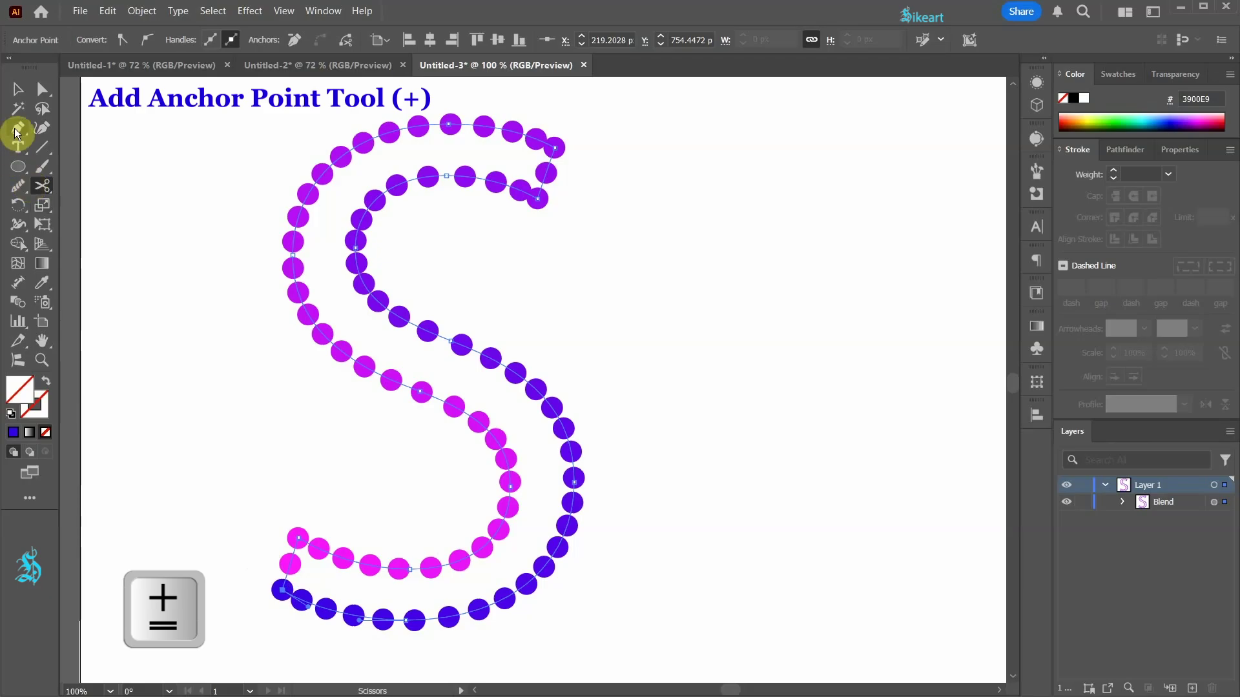
Step: Add anchor points on the S's middle stroke and top curves to spread the dots evenly
drag(17, 131, 17, 132)
click(57, 146)
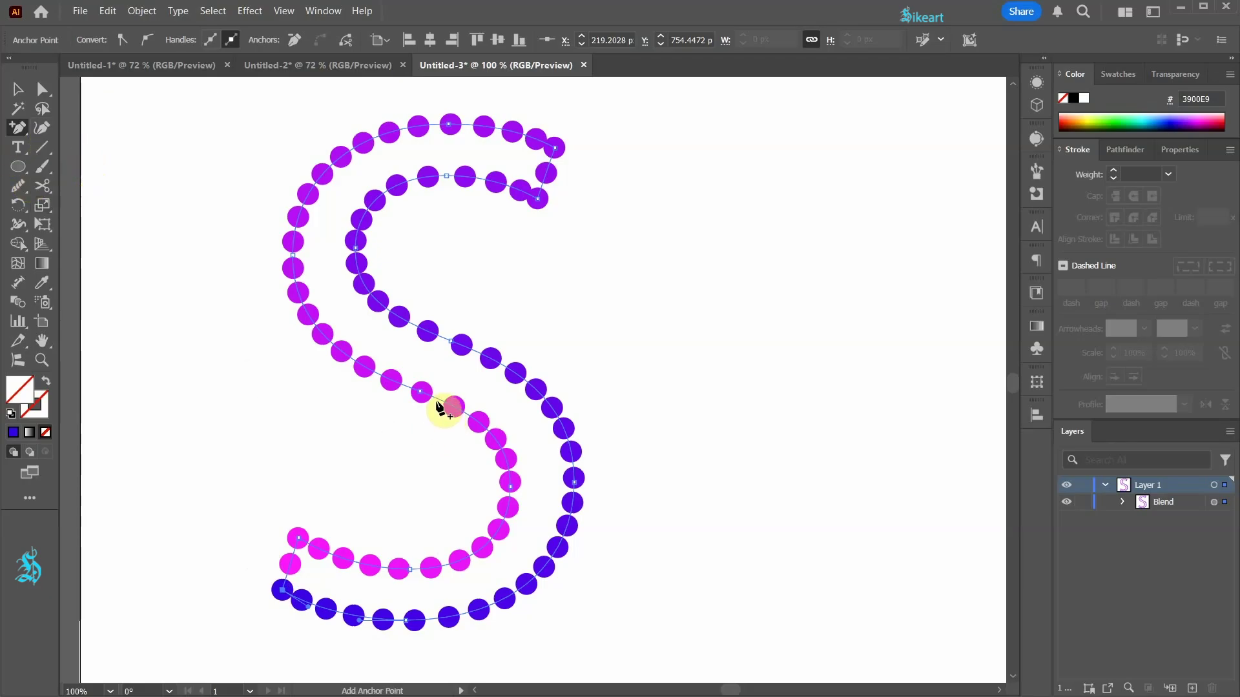
click(438, 399)
click(435, 124)
click(465, 125)
click(534, 194)
key(v)
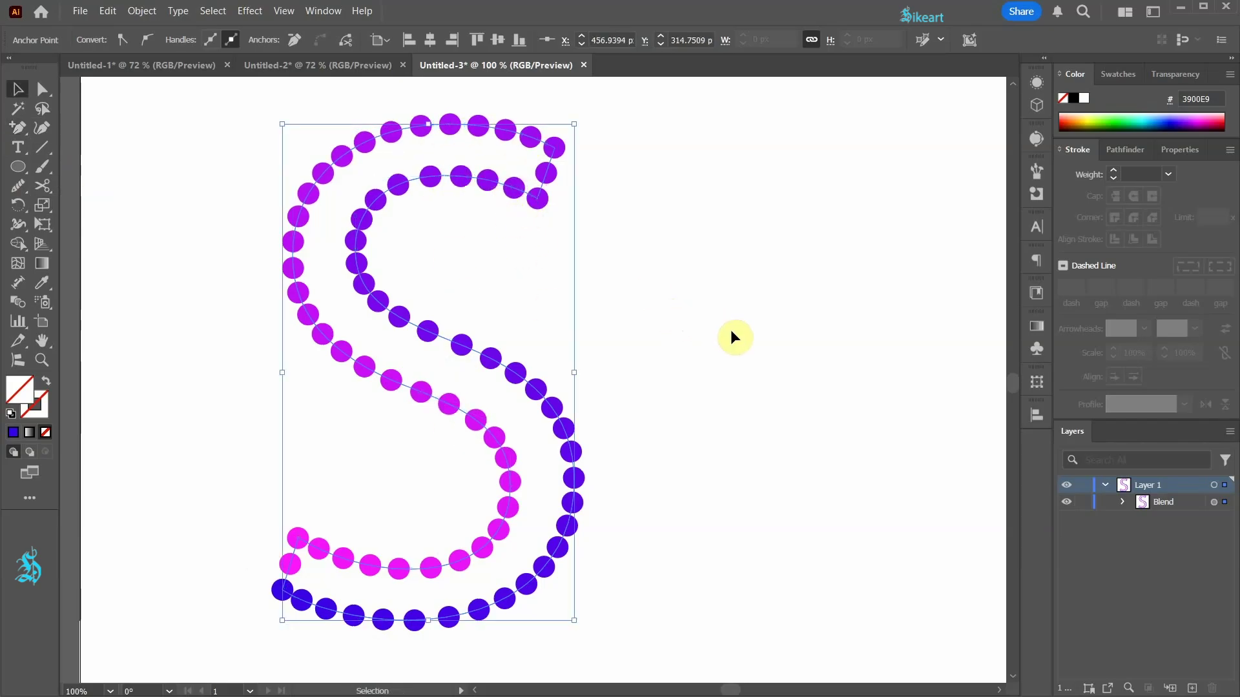